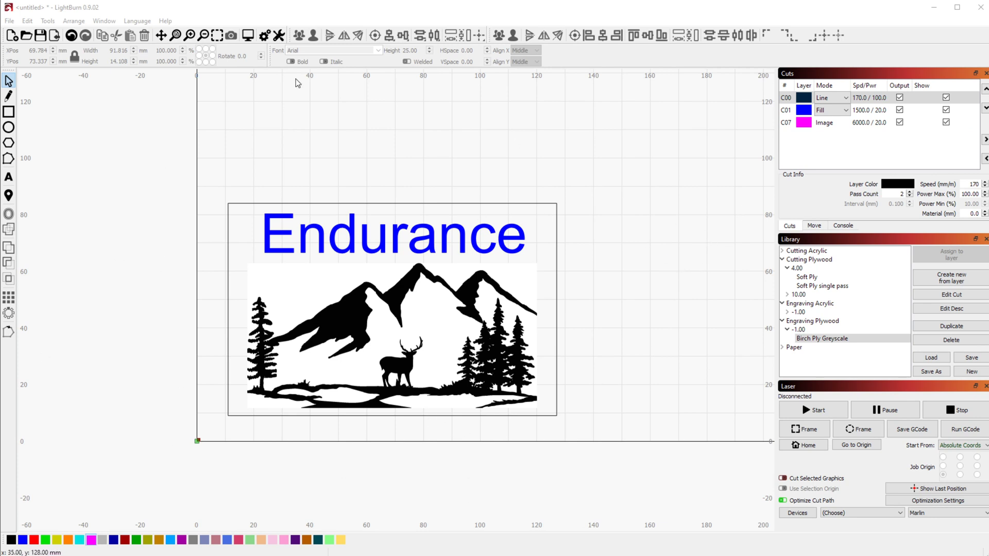
# Check which layers the framed design, Endurance text, mountain image and outer rectangle use
pyautogui.click(252, 208)
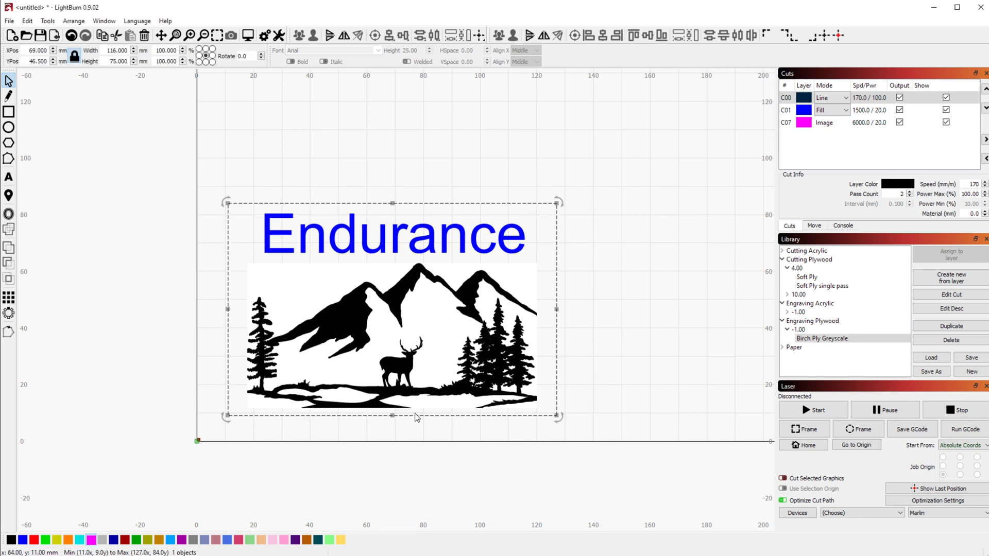
pyautogui.click(592, 273)
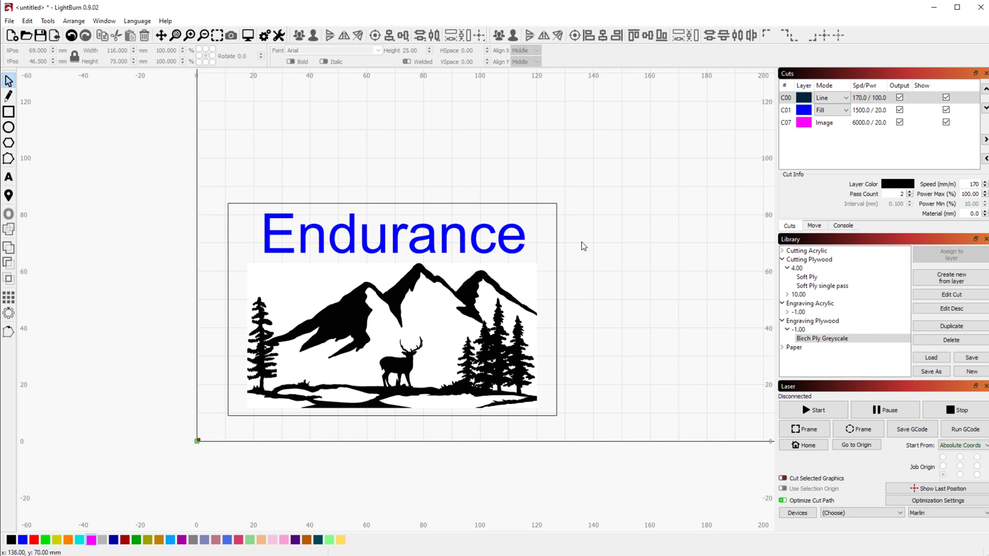
pyautogui.click(506, 242)
pyautogui.click(499, 291)
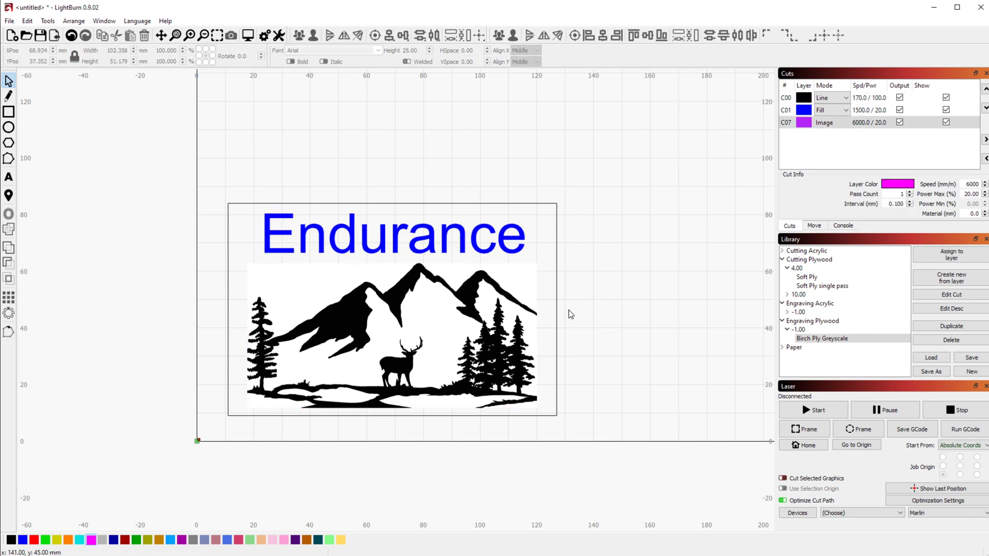
pyautogui.click(492, 309)
pyautogui.click(505, 237)
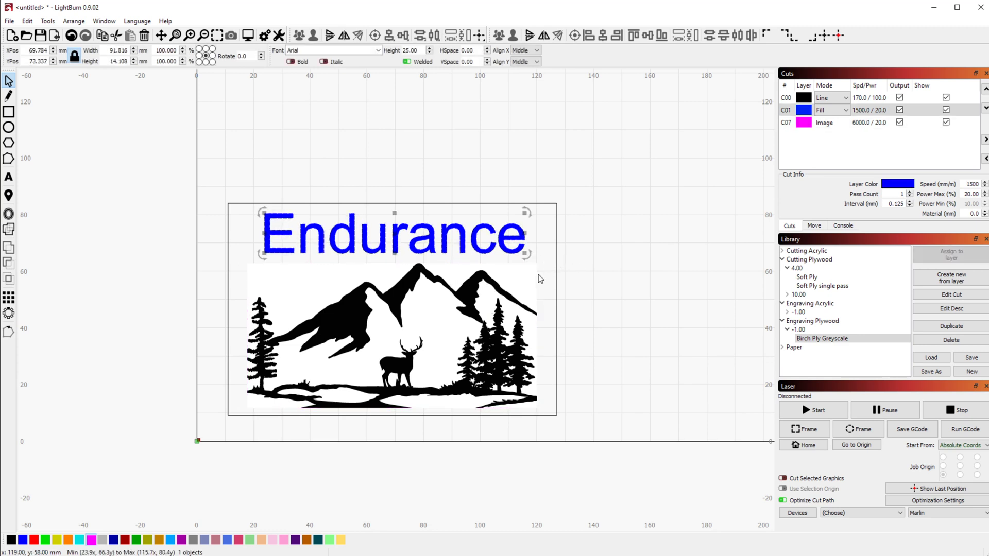
pyautogui.click(556, 268)
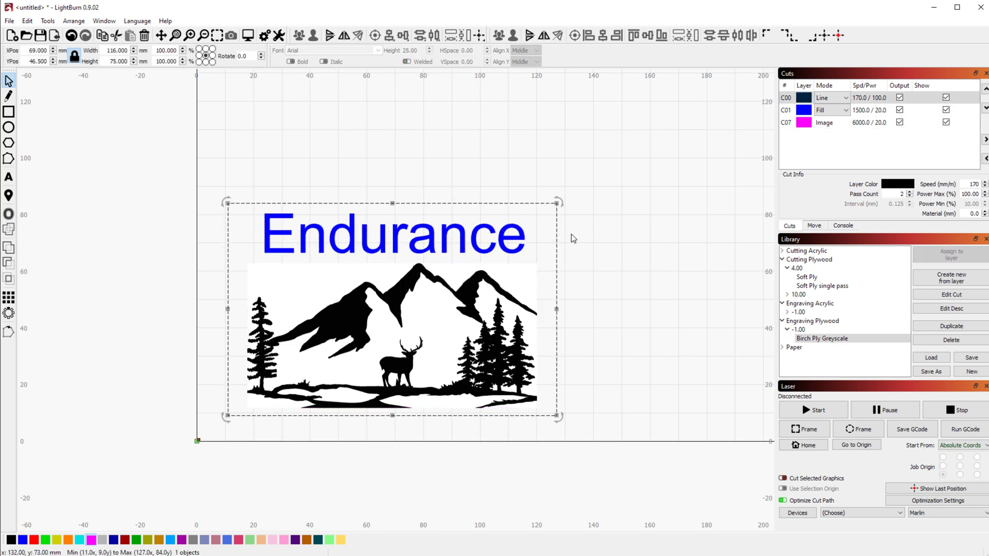
pyautogui.click(605, 235)
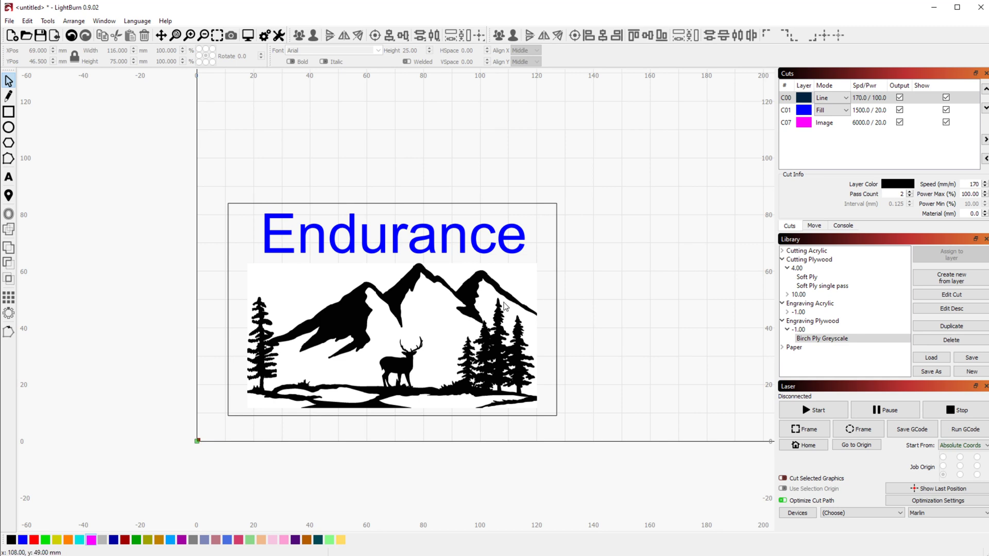
# Try the mountain image on layer C06, then return it to layer C07
pyautogui.click(430, 324)
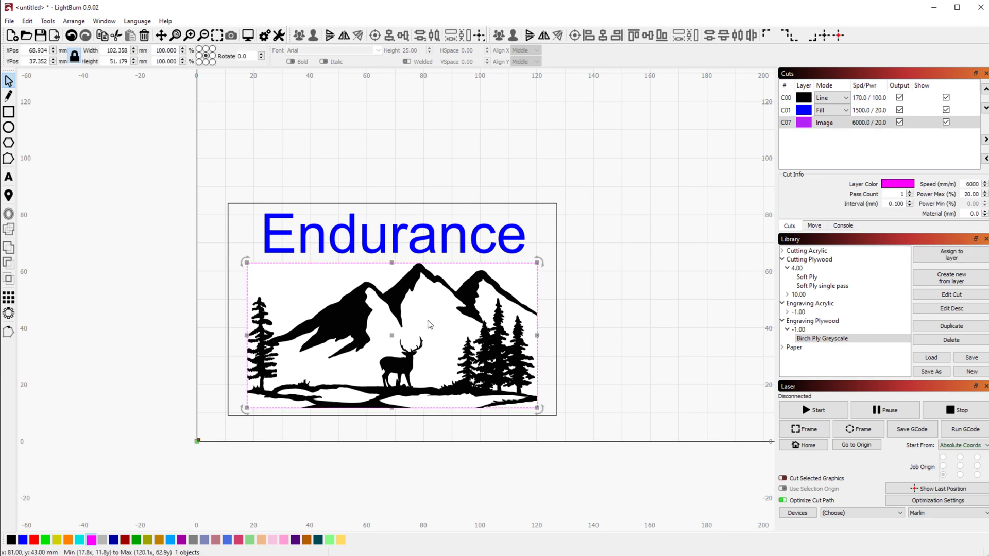
pyautogui.click(80, 539)
pyautogui.click(91, 540)
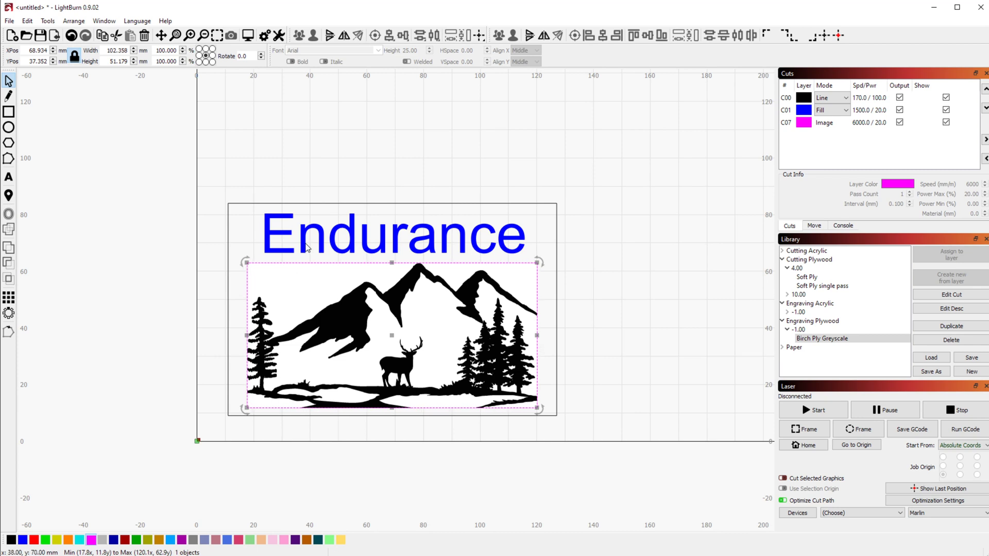
pyautogui.press('Tab')
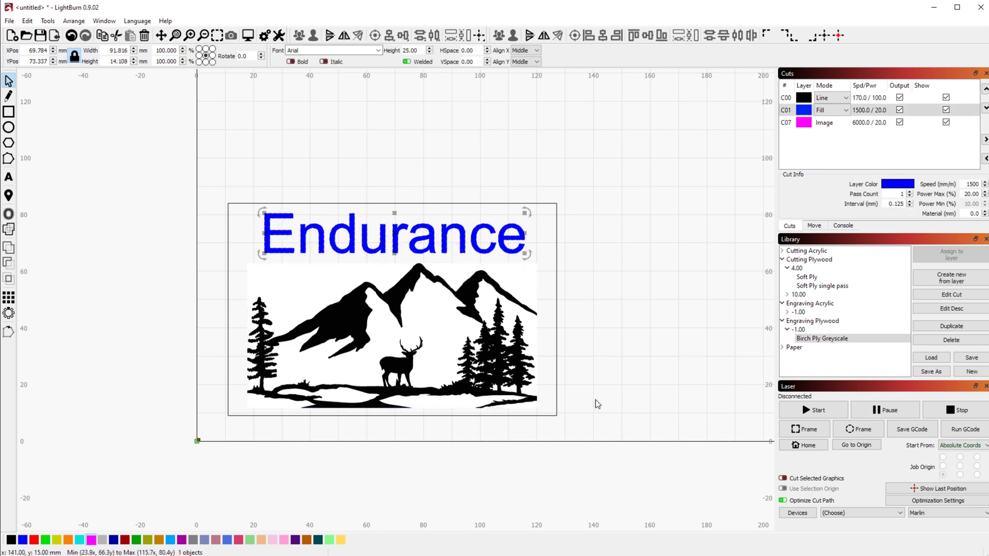
pyautogui.click(608, 382)
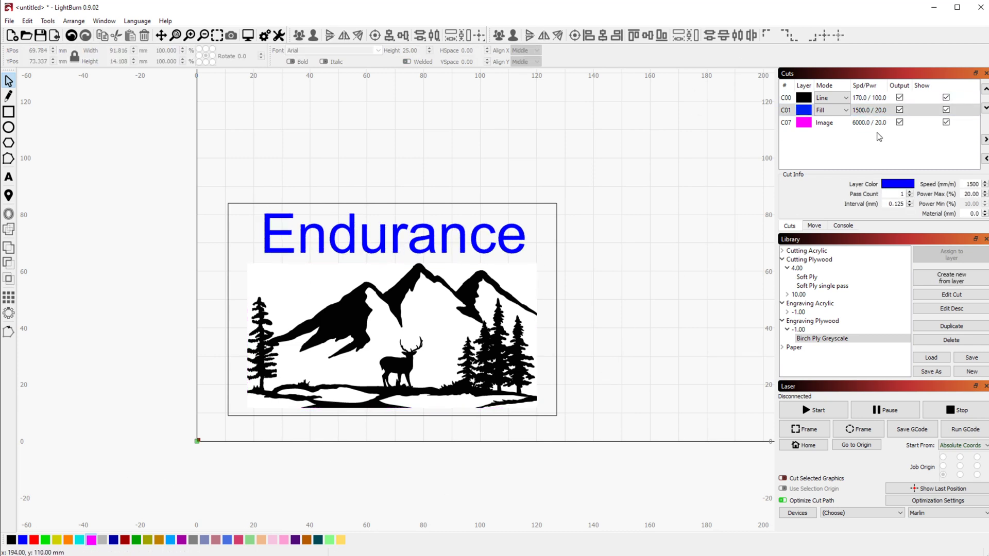
# Review layer C00's full cut settings and keep it in Line mode
pyautogui.click(857, 147)
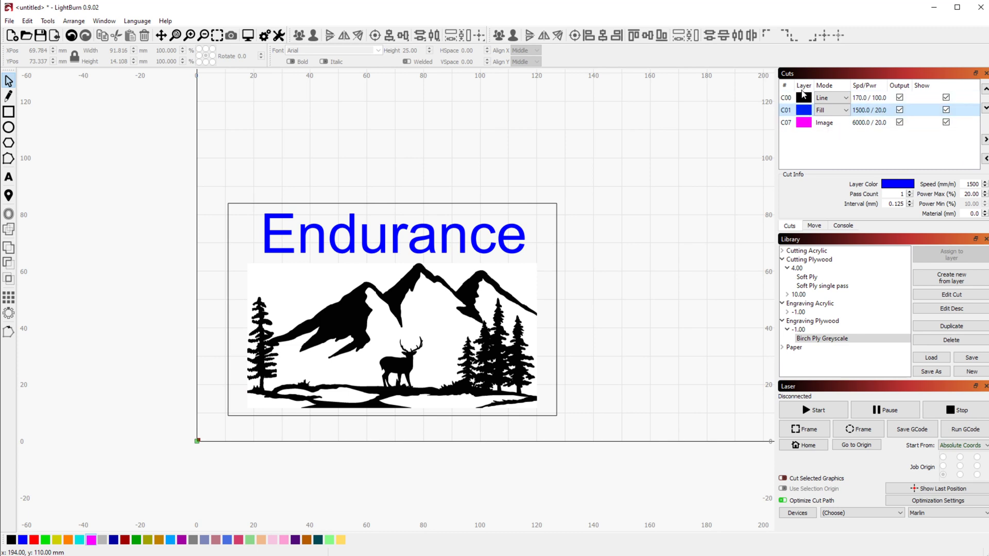
pyautogui.click(879, 101)
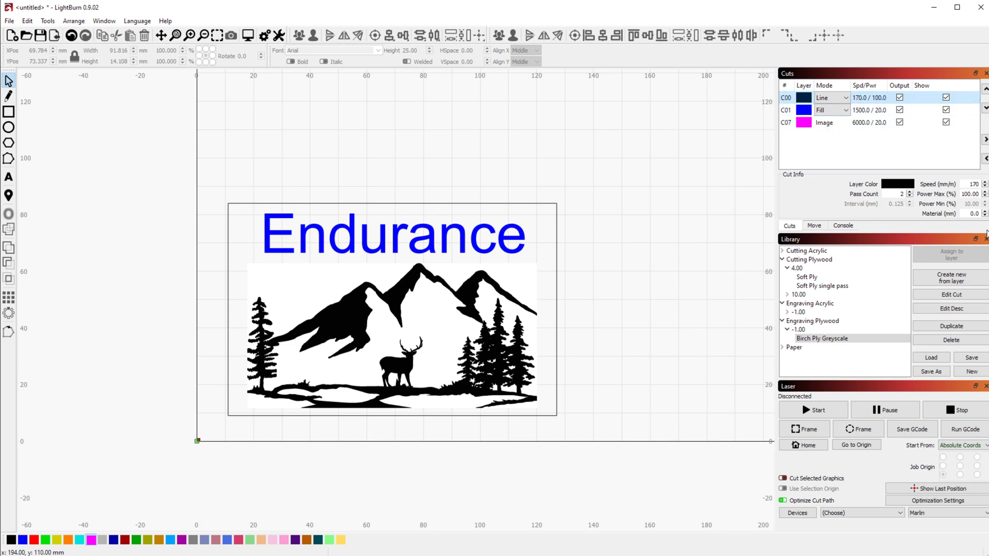
pyautogui.click(963, 184)
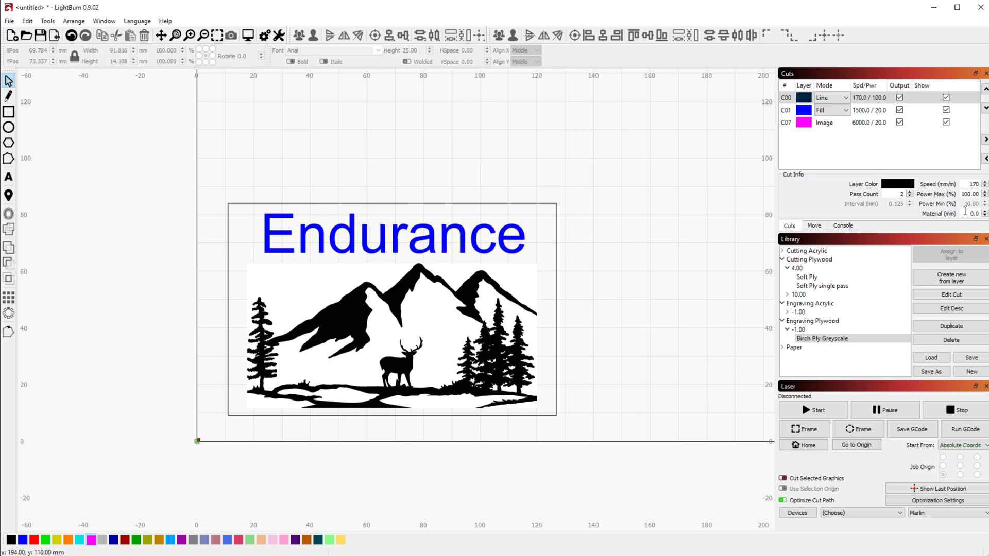
pyautogui.doubleClick(883, 98)
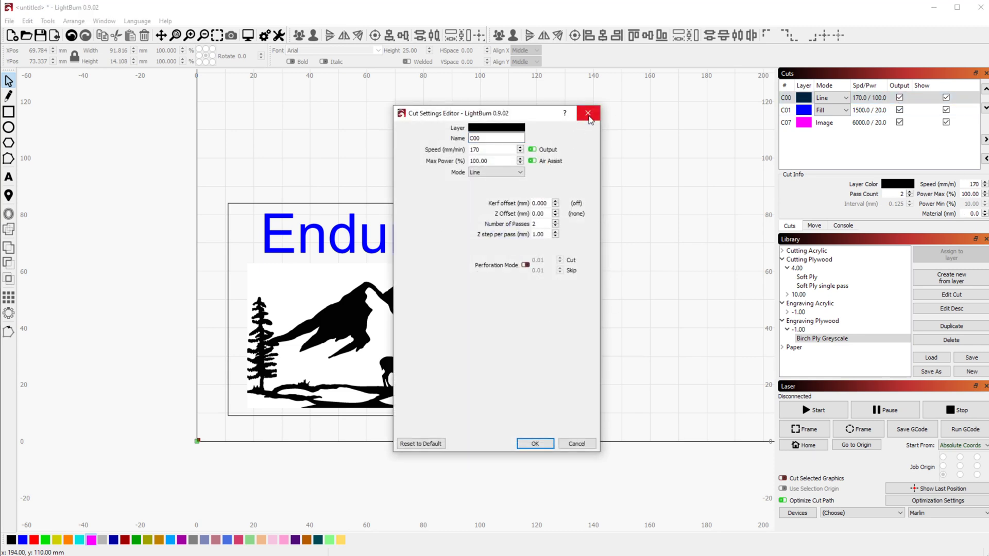
pyautogui.click(587, 113)
pyautogui.click(831, 98)
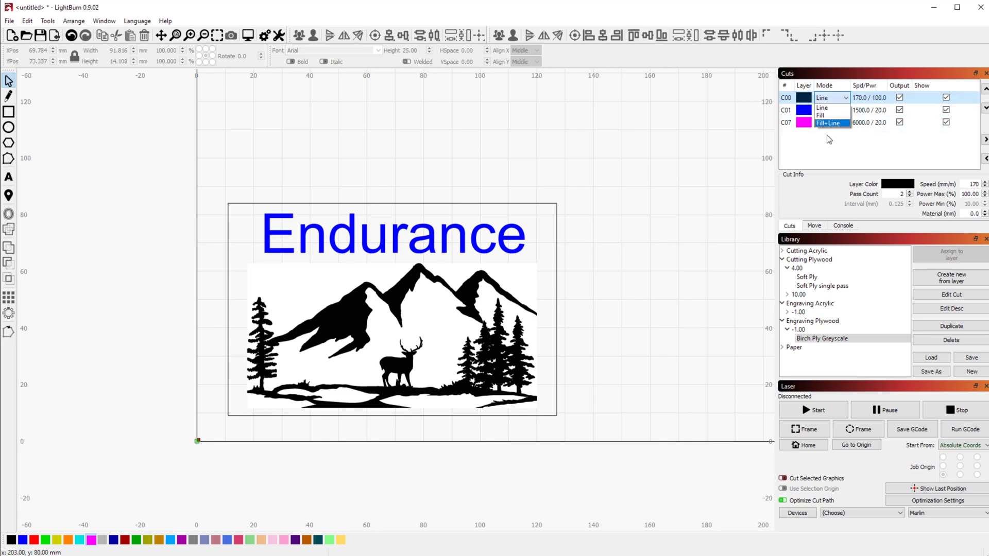
pyautogui.click(830, 109)
pyautogui.click(822, 103)
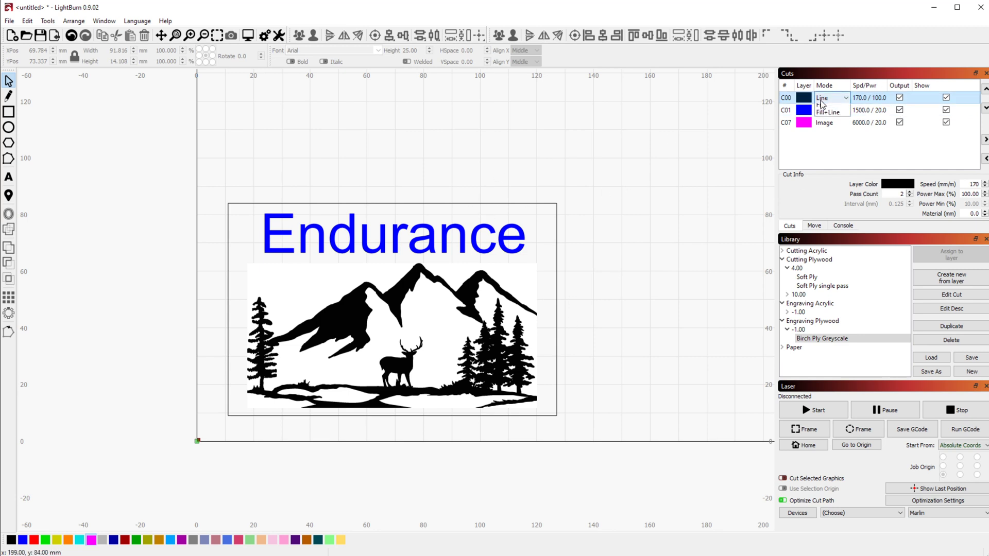
pyautogui.click(822, 102)
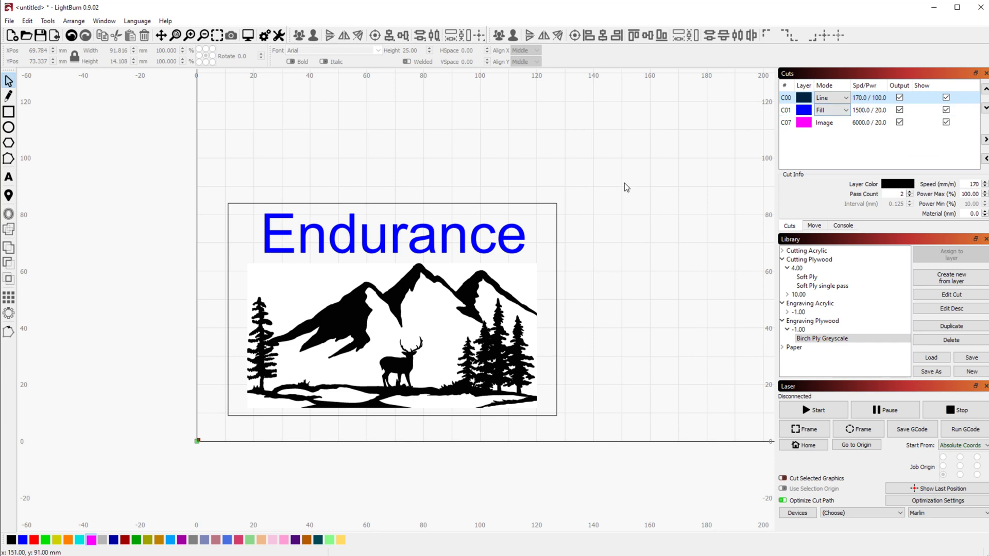
# Move layer C00 down twice so it runs after C01 Fill and C07 Image
pyautogui.click(493, 250)
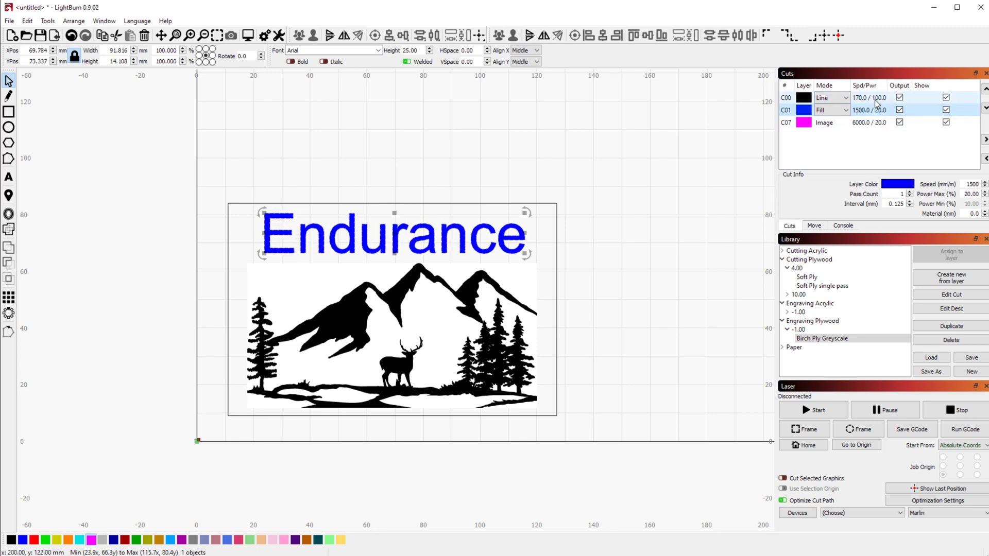
pyautogui.click(872, 123)
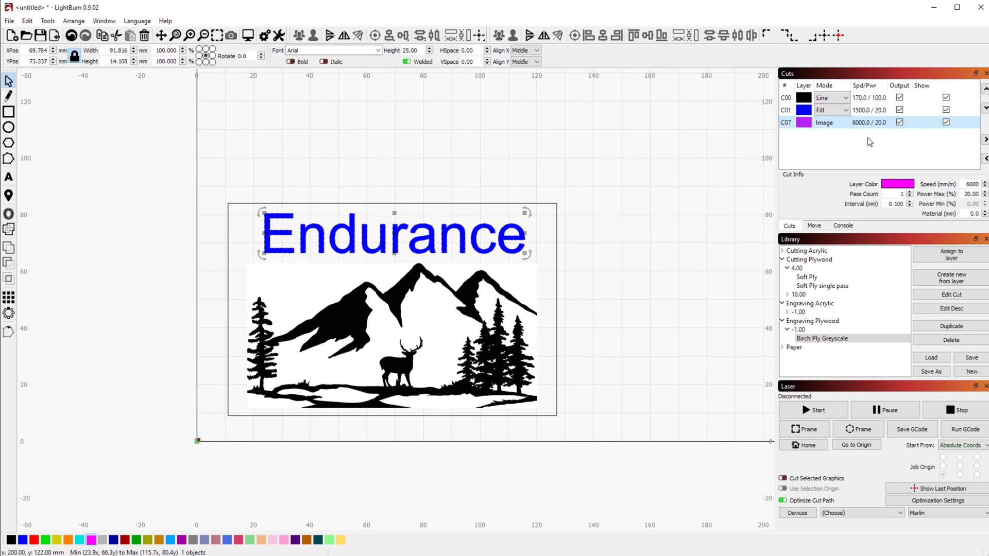
pyautogui.click(870, 97)
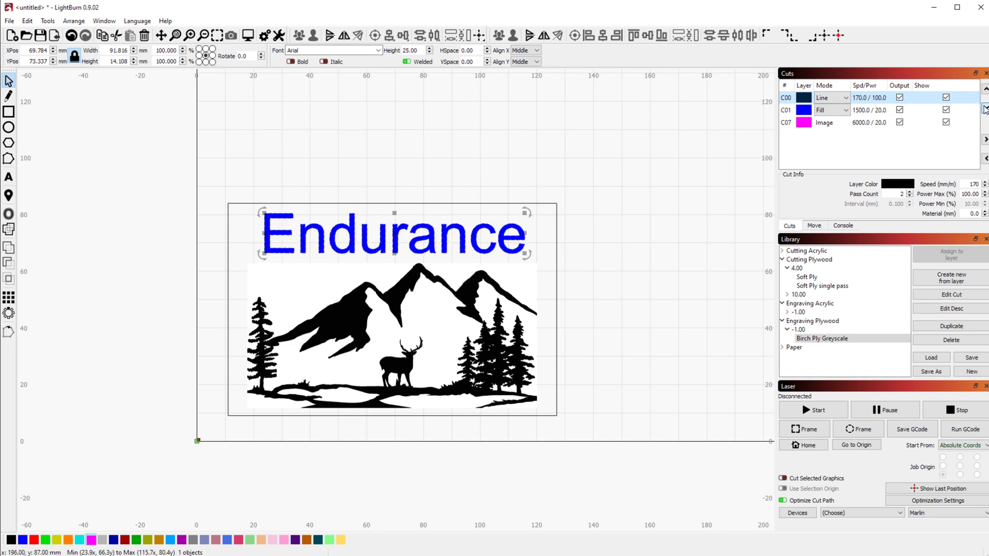
pyautogui.click(985, 108)
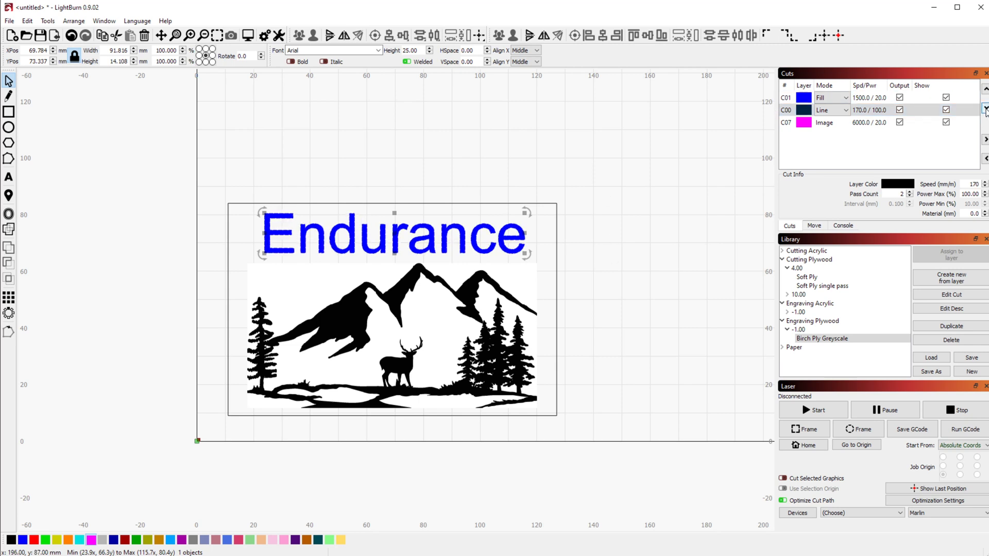
pyautogui.click(985, 108)
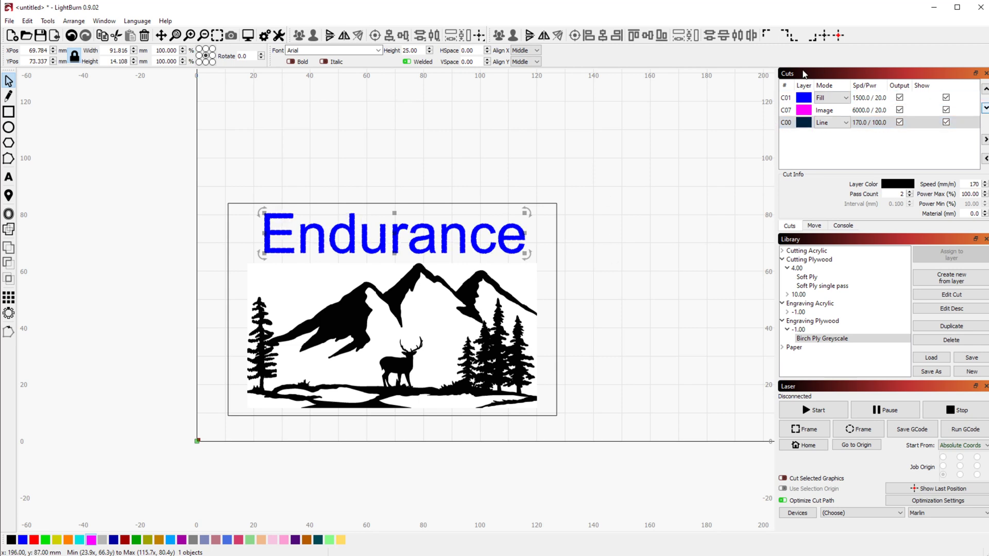
pyautogui.click(882, 123)
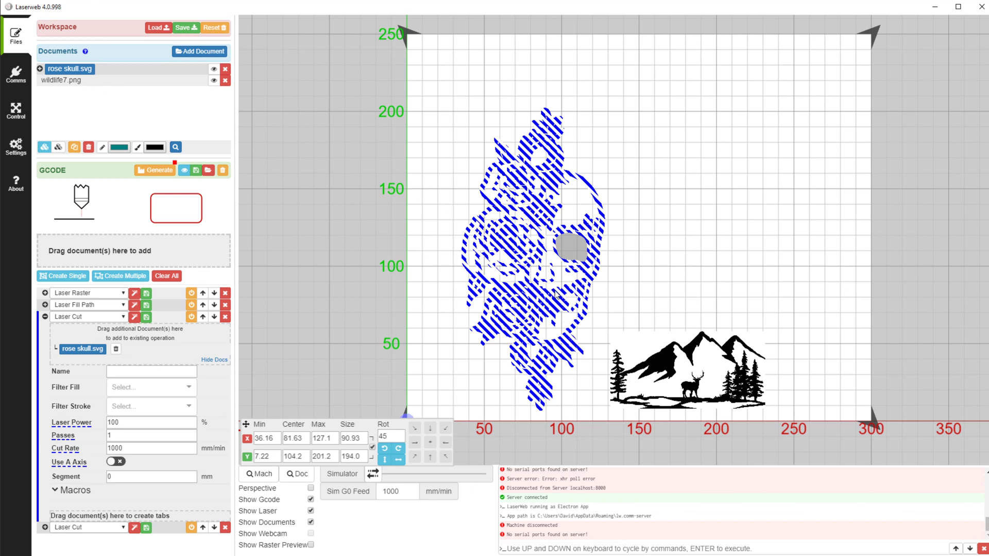
# Deselect the rose skull to view its outlines
pyautogui.click(657, 203)
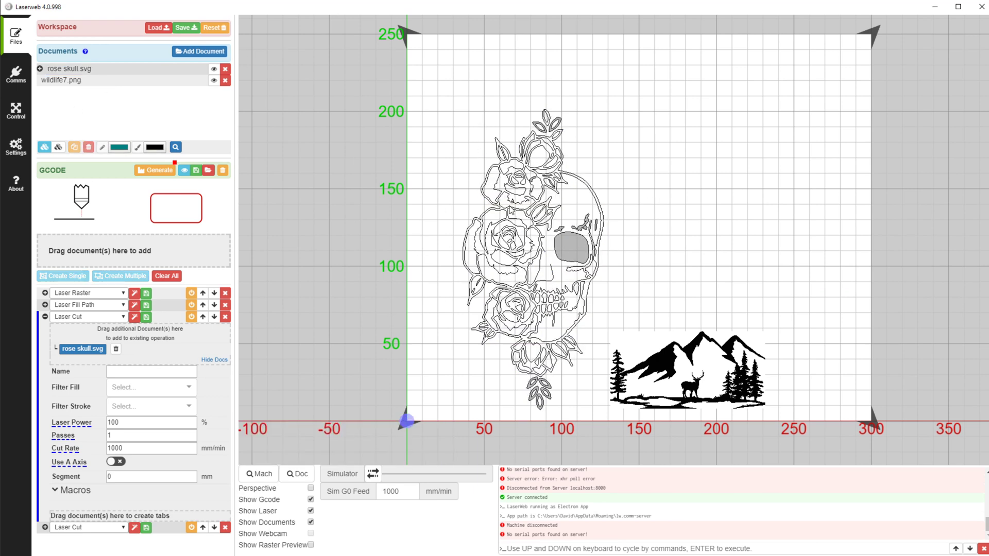
pyautogui.click(510, 206)
pyautogui.click(633, 165)
# Check Laser Cut's 100% power and 1000 mm/min rate, then swap it with Laser Fill Path and back
pyautogui.click(122, 444)
pyautogui.click(122, 422)
pyautogui.click(126, 445)
pyautogui.click(214, 304)
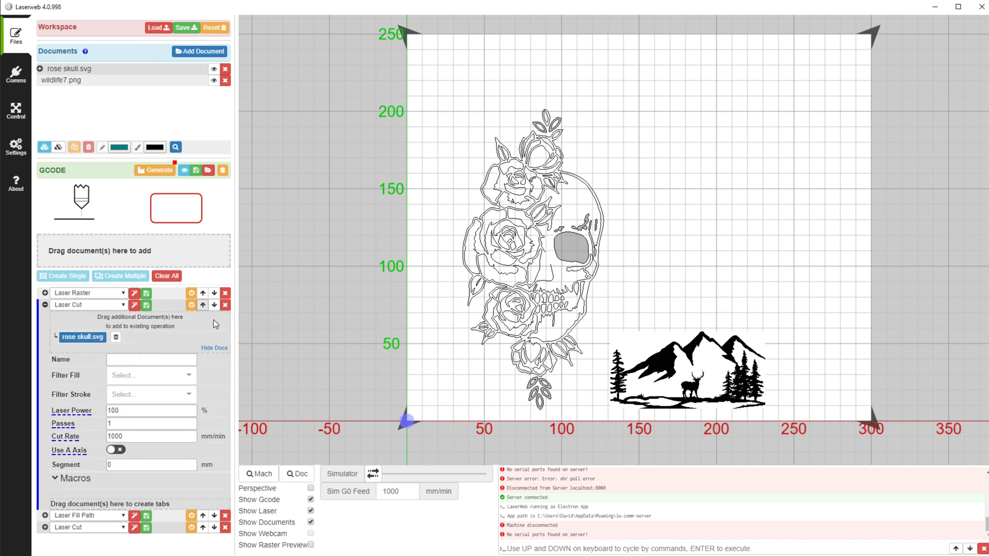
pyautogui.click(214, 305)
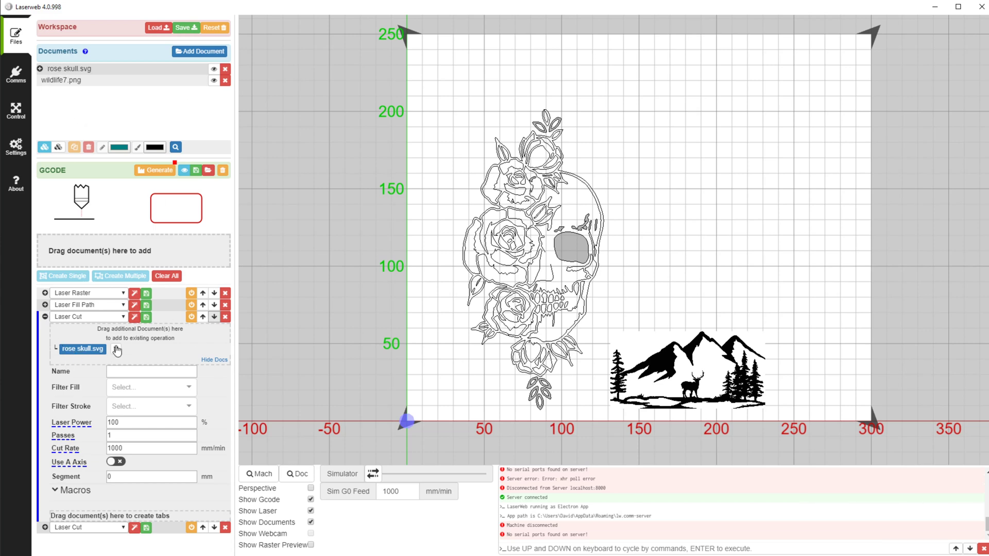
pyautogui.click(63, 80)
pyautogui.moveTo(156, 198); pyautogui.dragTo(138, 338)
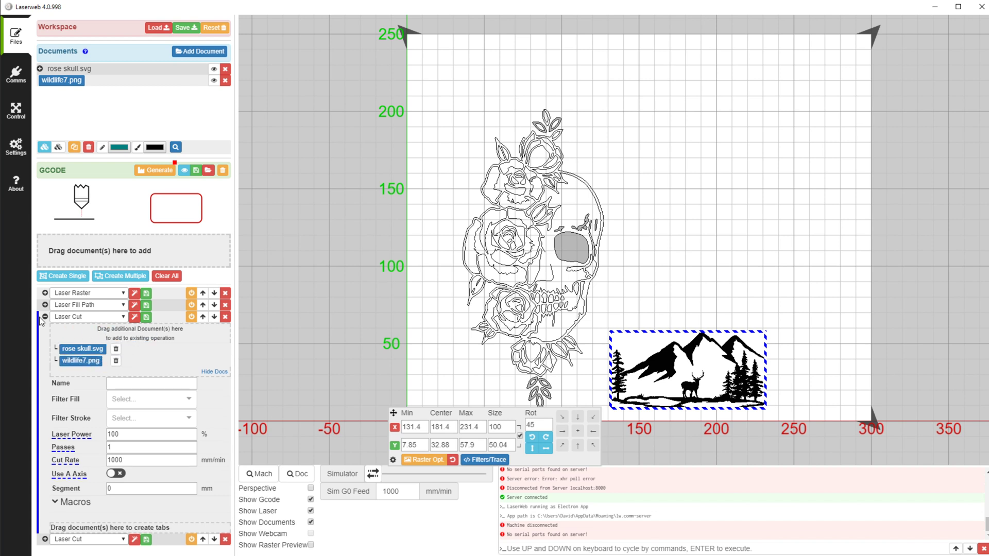
pyautogui.click(116, 361)
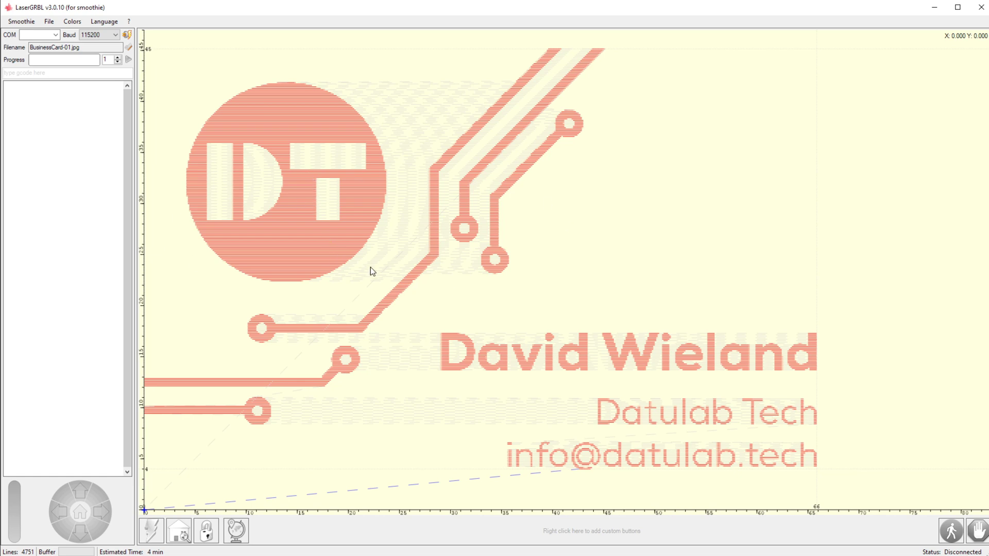
# Load BusinessCard-01.jpg from Documents > Laser > img into LaserGRBL
pyautogui.click(129, 50)
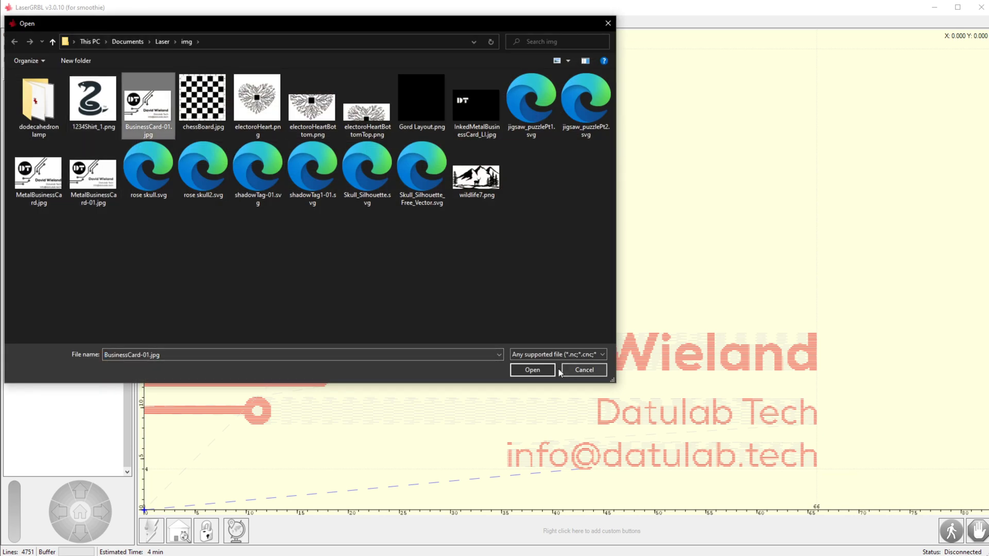
pyautogui.click(530, 370)
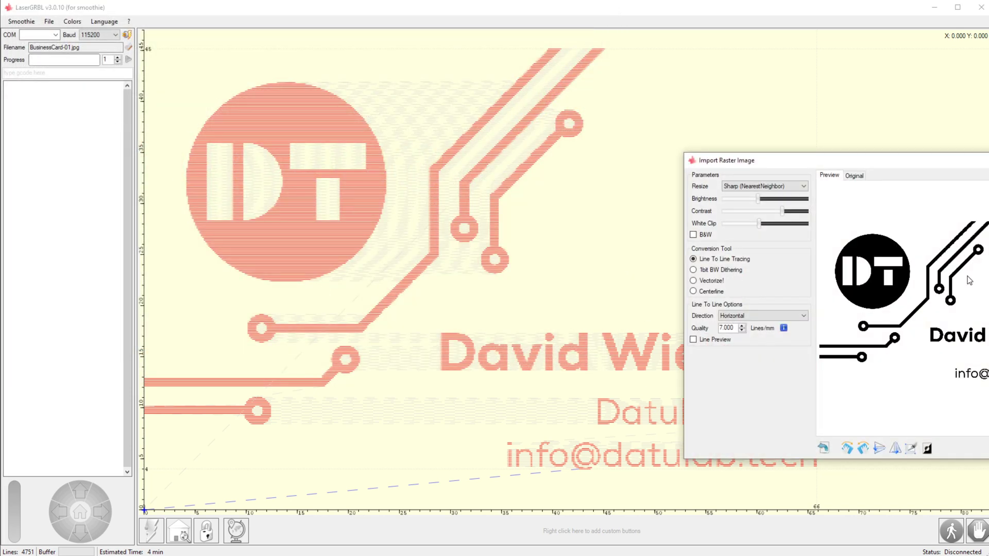
# Create a horizontal line-to-line engraving of the business card at 70 mm width
pyautogui.moveTo(857, 158); pyautogui.dragTo(544, 163)
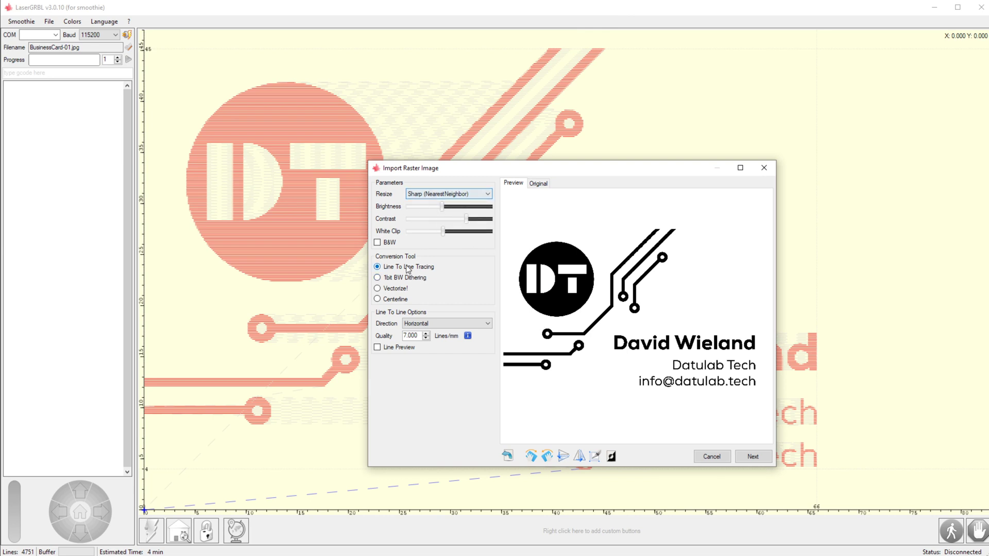
pyautogui.click(753, 456)
pyautogui.click(561, 347)
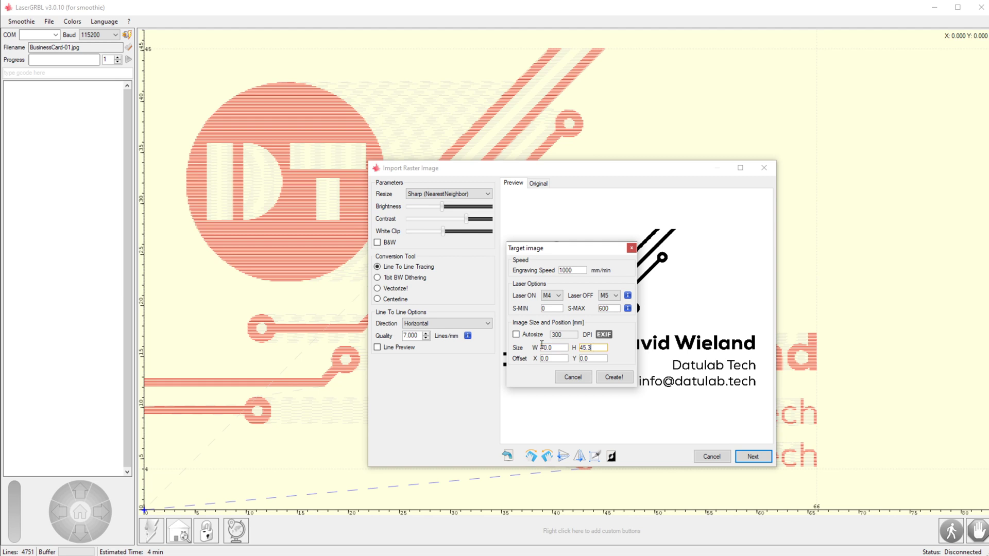
pyautogui.moveTo(560, 349); pyautogui.dragTo(539, 349)
pyautogui.click(618, 380)
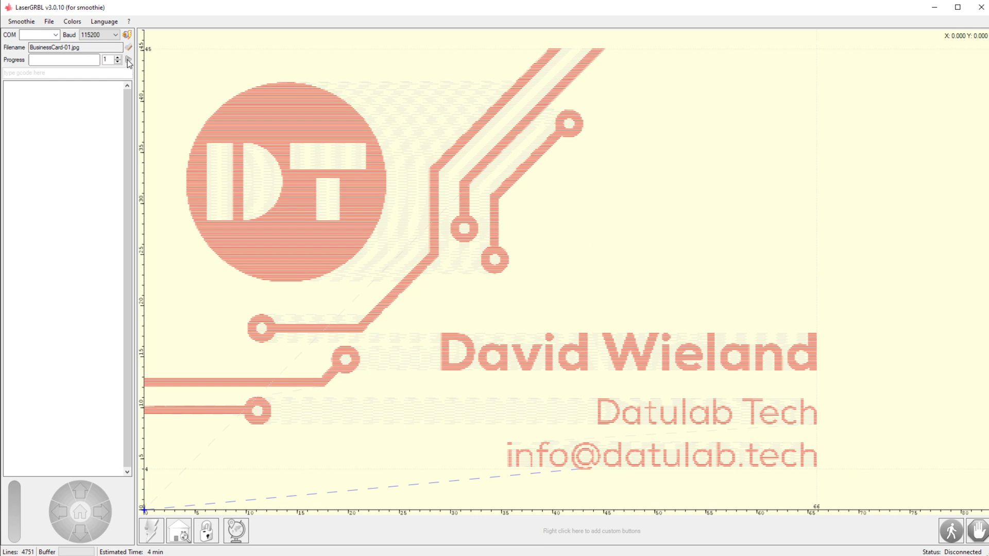
# Save the engraving program as BusinessCard-01.nc in the Laser > Layer Demo folder
pyautogui.click(49, 21)
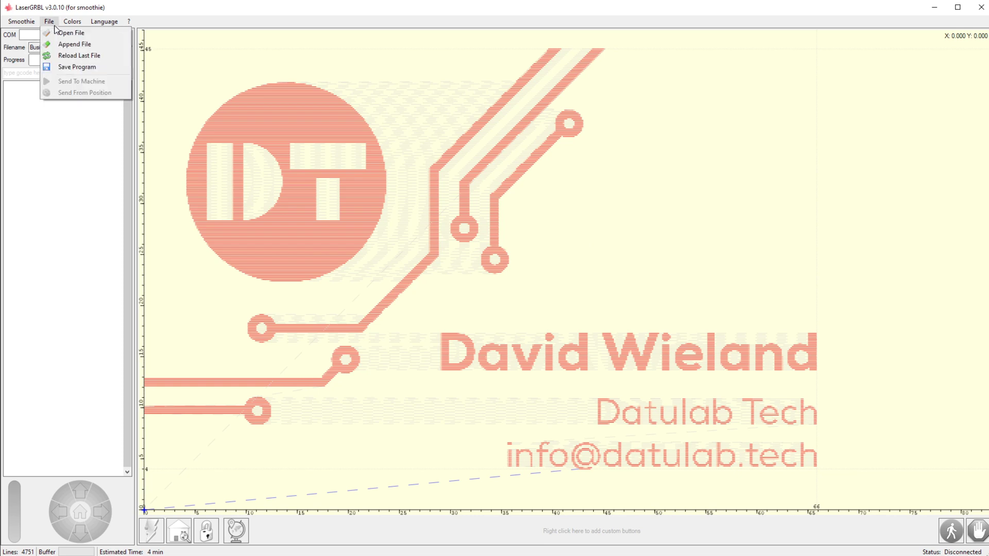
pyautogui.click(75, 68)
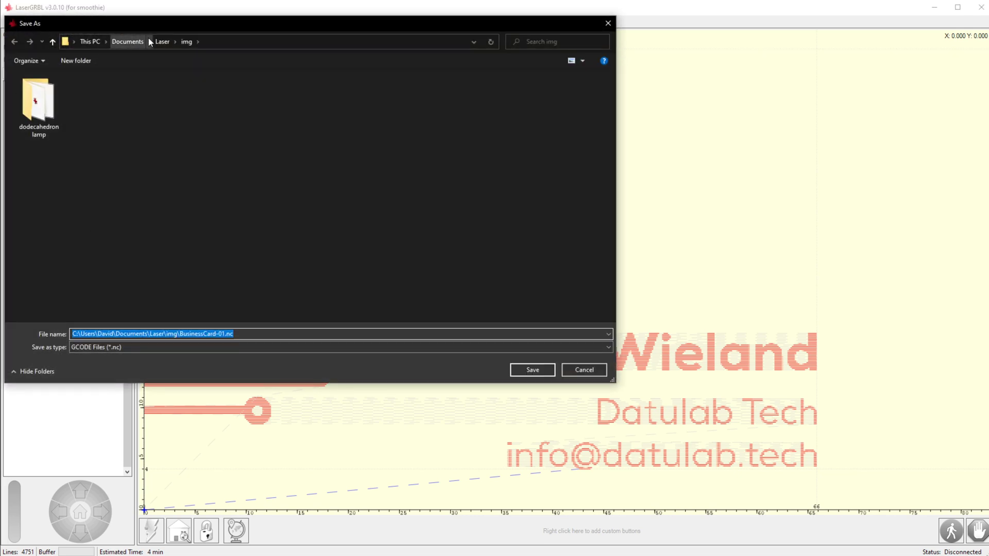
pyautogui.click(161, 42)
pyautogui.doubleClick(64, 108)
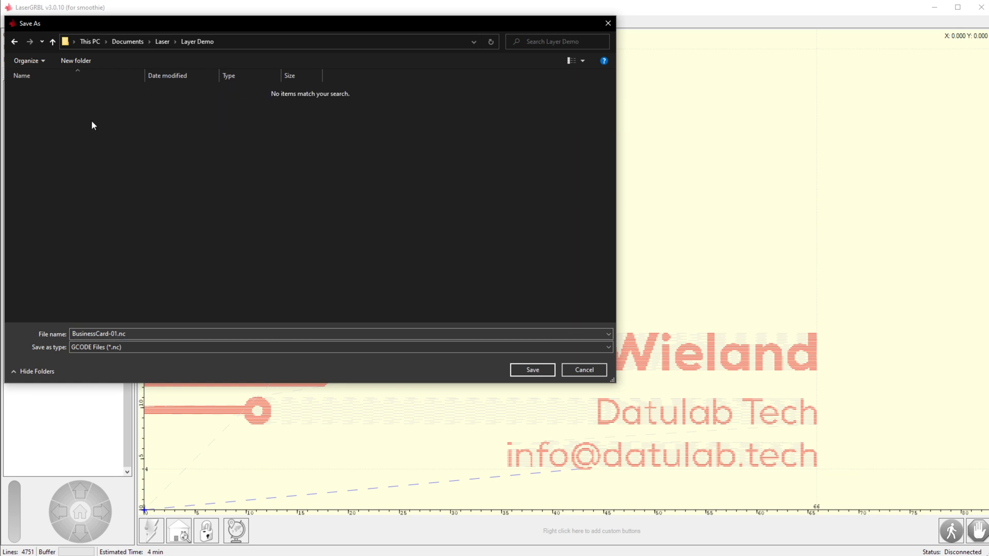
pyautogui.click(533, 370)
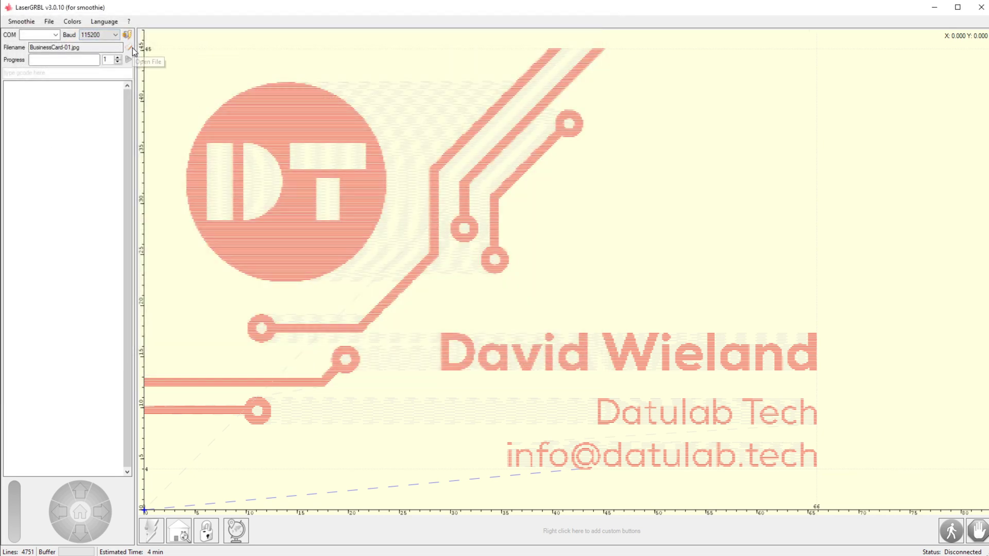
# Load InkedMetalBusinessCard_LI.jpg from the Laser > img folder
pyautogui.click(130, 48)
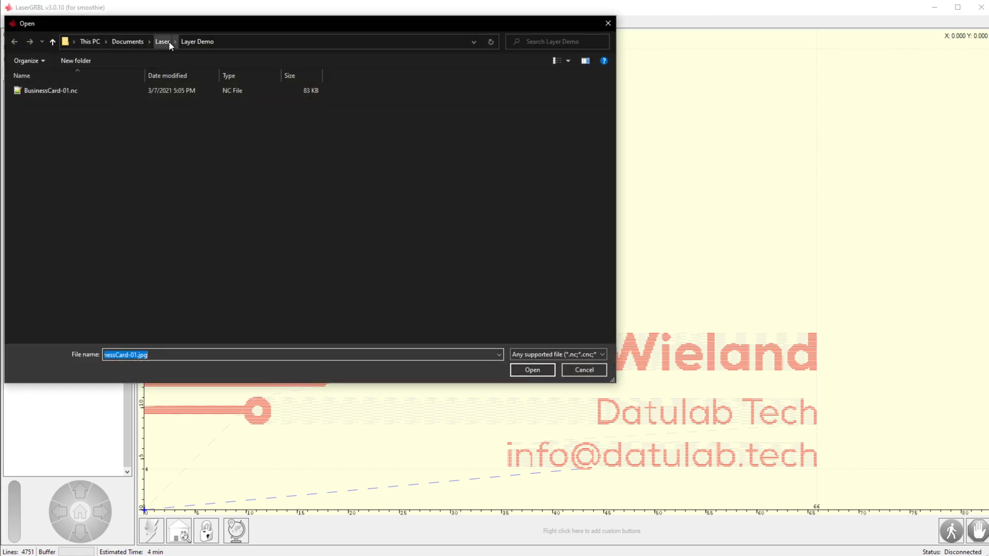
pyautogui.click(168, 42)
pyautogui.doubleClick(71, 103)
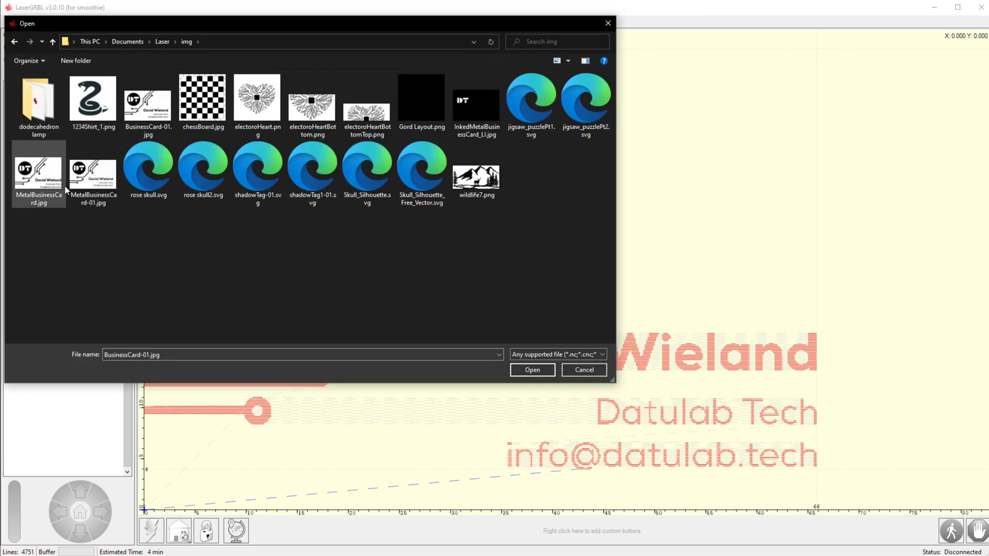
pyautogui.click(462, 105)
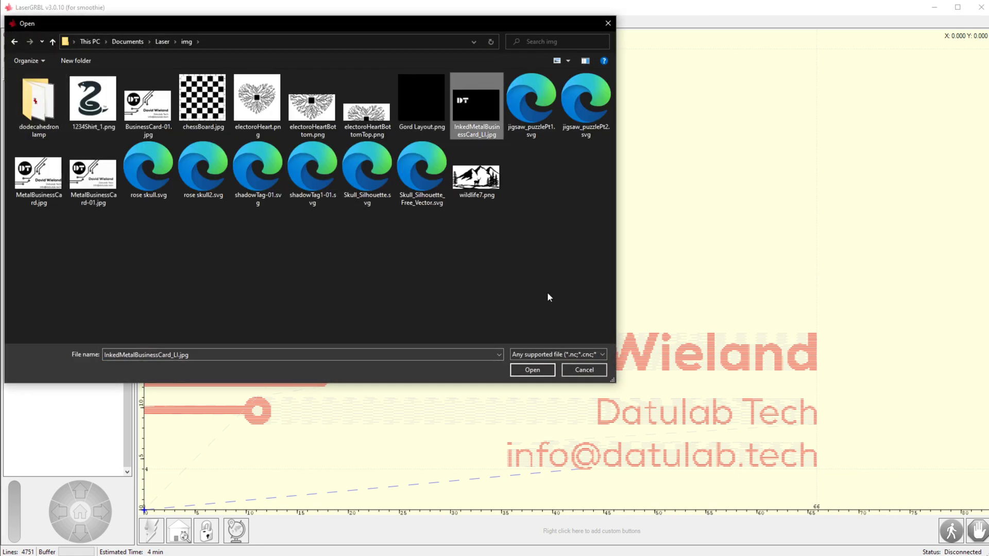
pyautogui.click(539, 370)
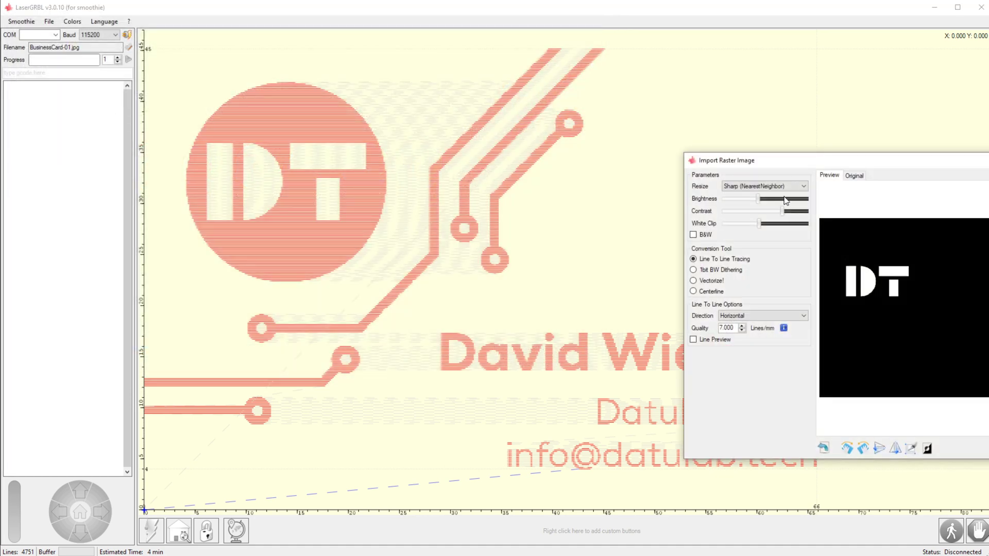
# Vectorize InkedMetalBusinessCard_LI.jpg at 70 × 47 mm and create the outline cut job
pyautogui.moveTo(785, 163); pyautogui.dragTo(383, 122)
pyautogui.click(308, 240)
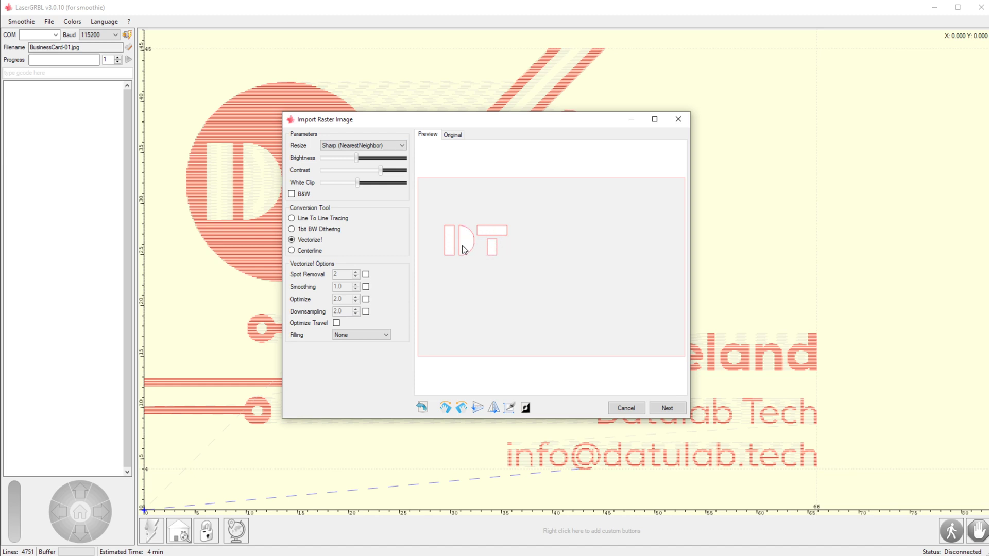
pyautogui.click(667, 408)
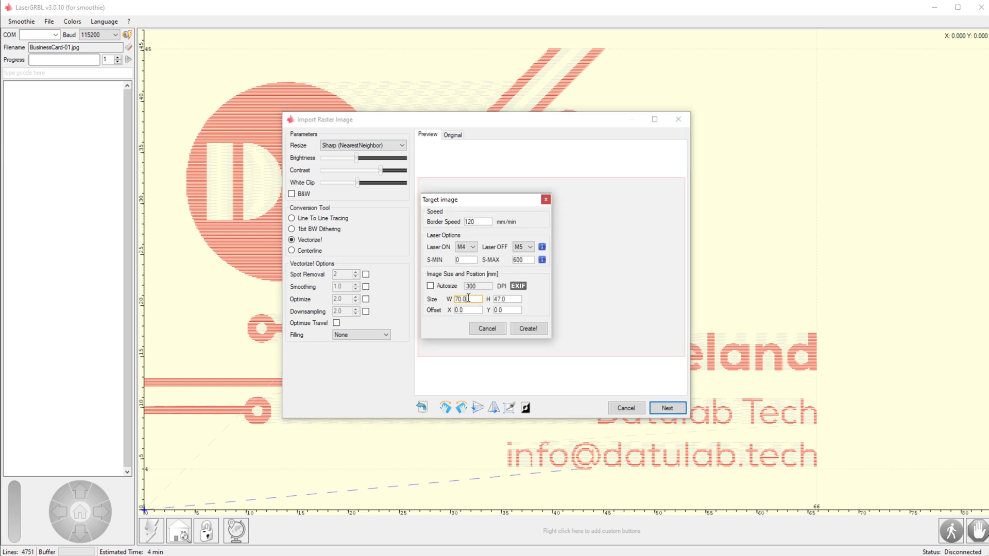
pyautogui.click(507, 299)
pyautogui.click(467, 299)
pyautogui.click(541, 329)
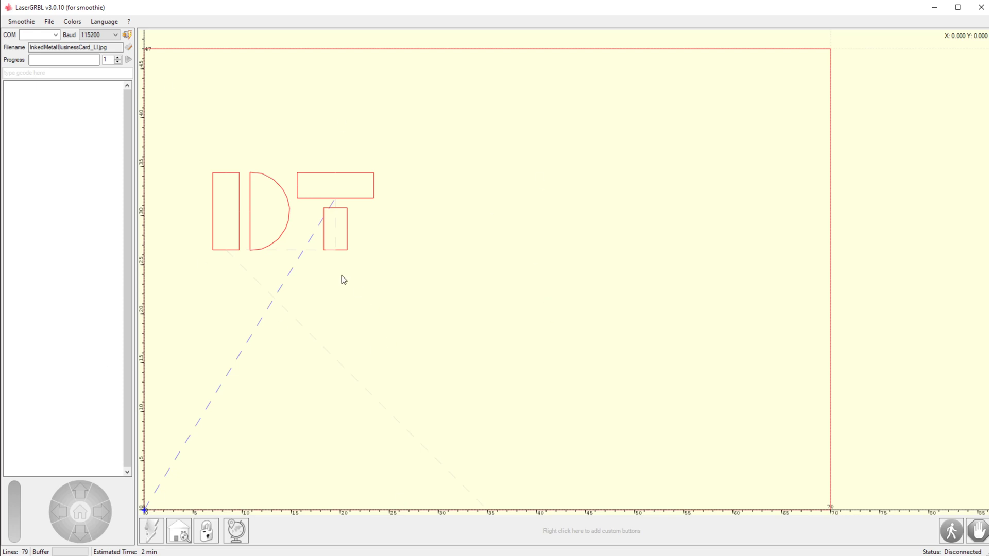
pyautogui.click(49, 21)
# Save the outline G-code as InkedMetalBusinessCard_LI.nc in Laser > Layer Demo
pyautogui.click(65, 67)
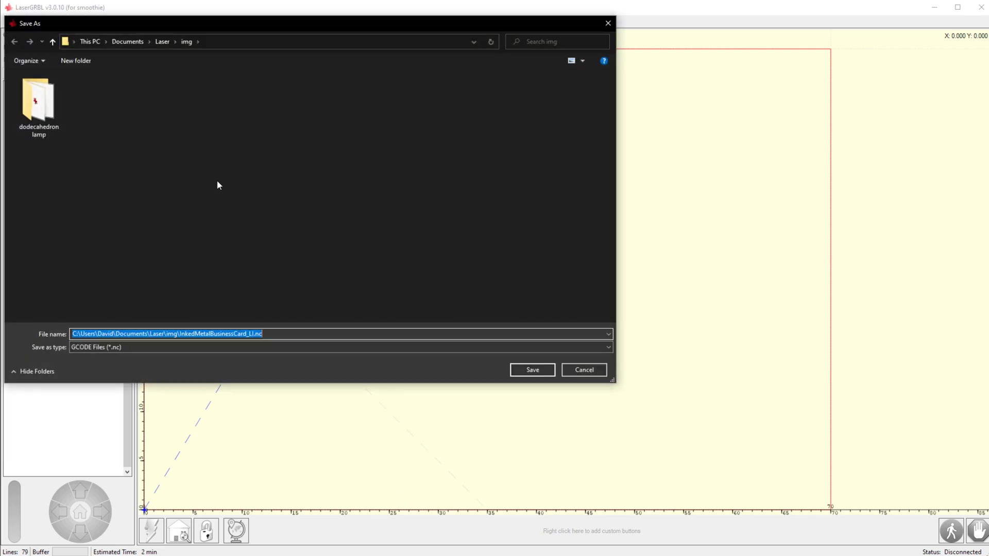
pyautogui.click(158, 46)
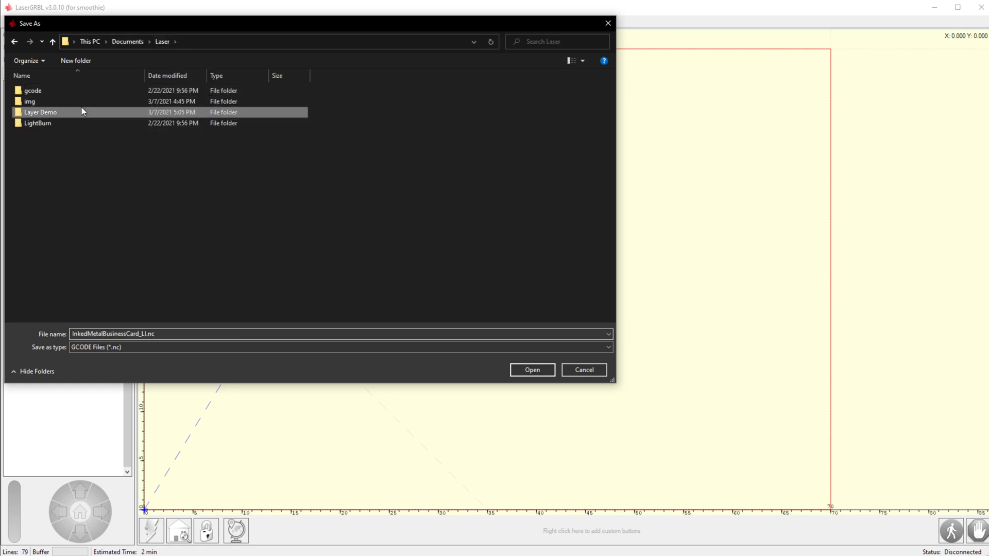
pyautogui.doubleClick(81, 107)
pyautogui.click(532, 370)
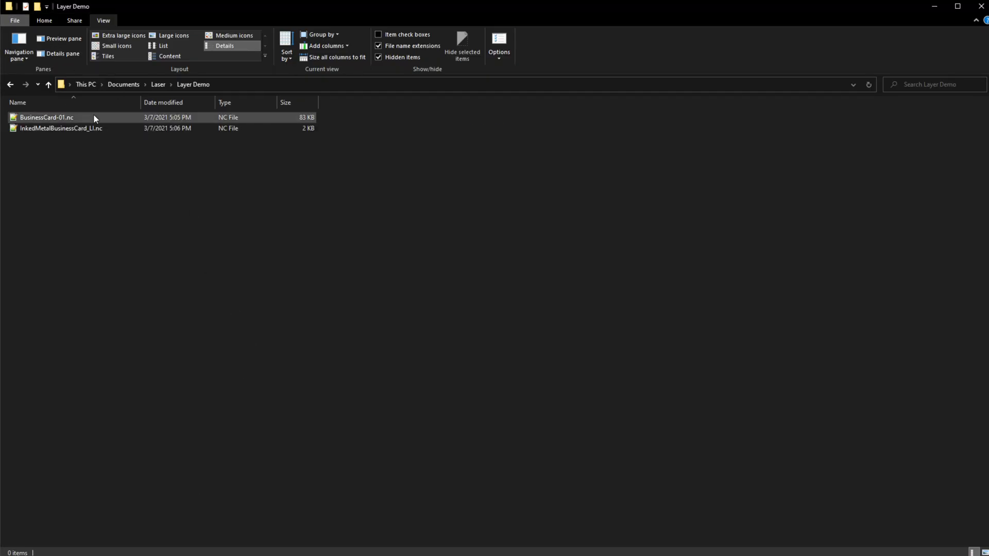
# Open BusinessCard-01.nc from Layer Demo in Notepad++
pyautogui.click(93, 116)
pyautogui.click(92, 137)
pyautogui.click(92, 129)
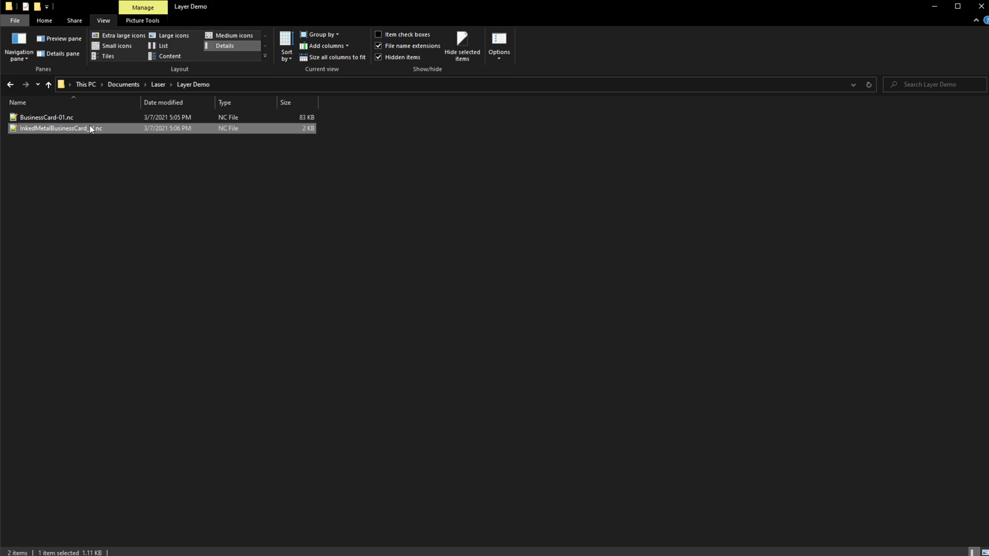
pyautogui.doubleClick(81, 116)
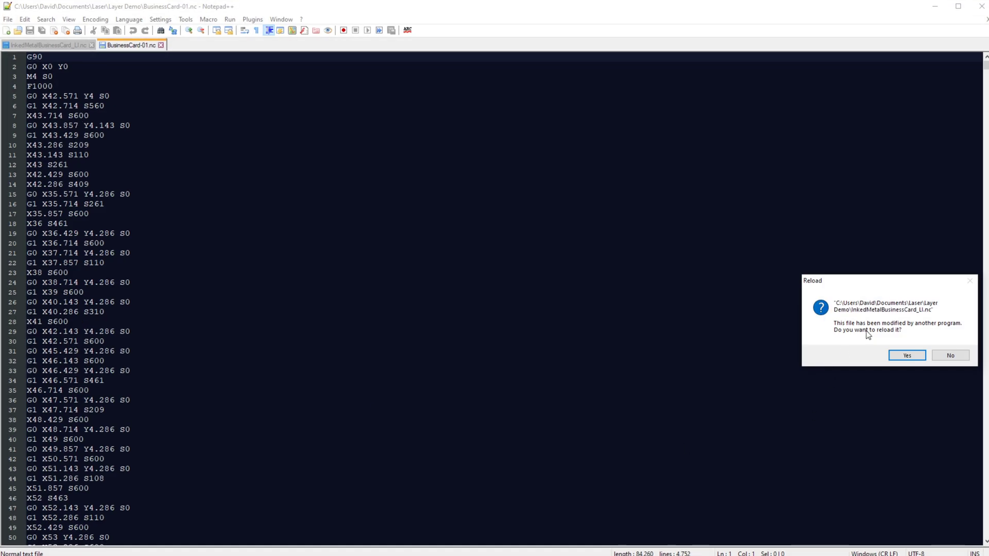
# Decline reloading the changed file and browse through BusinessCard-01.nc's G-code
pyautogui.click(950, 355)
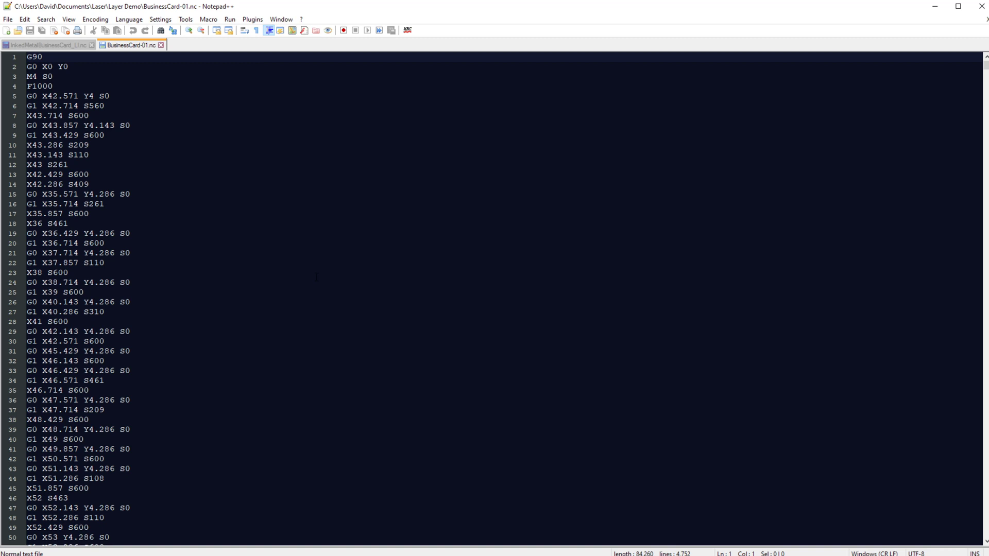
pyautogui.moveTo(27, 95); pyautogui.dragTo(84, 292)
pyautogui.click(83, 292)
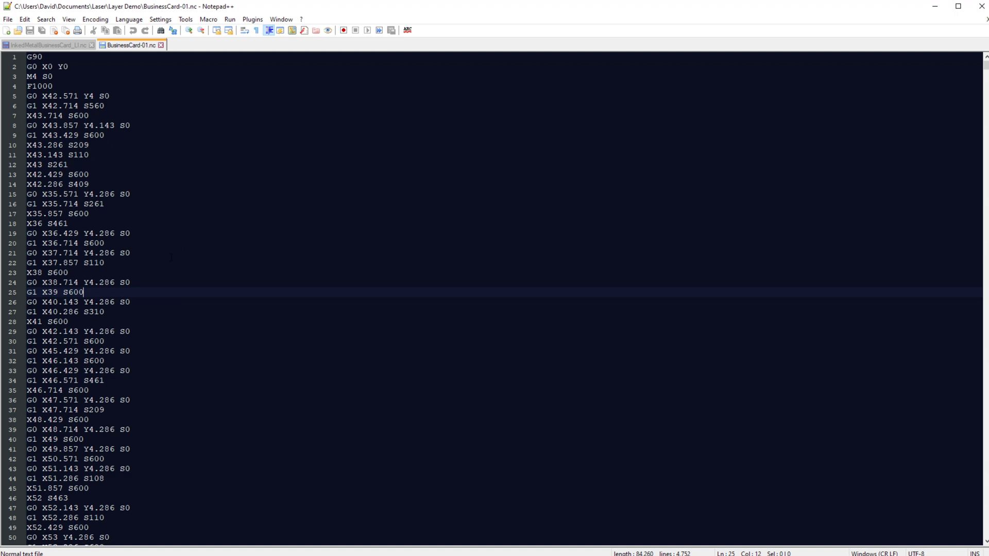
pyautogui.scroll(-20, 171, 256)
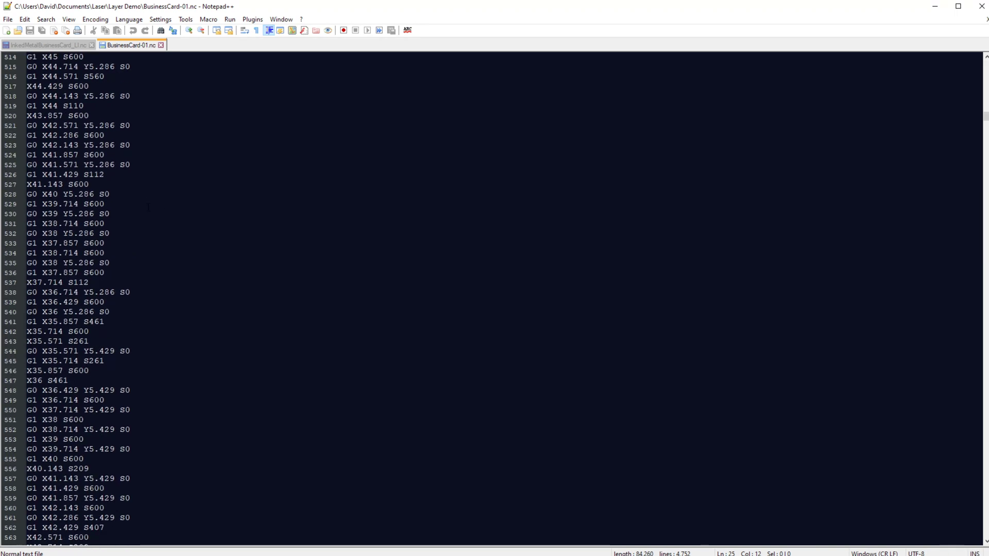
pyautogui.scroll(-20, 148, 207)
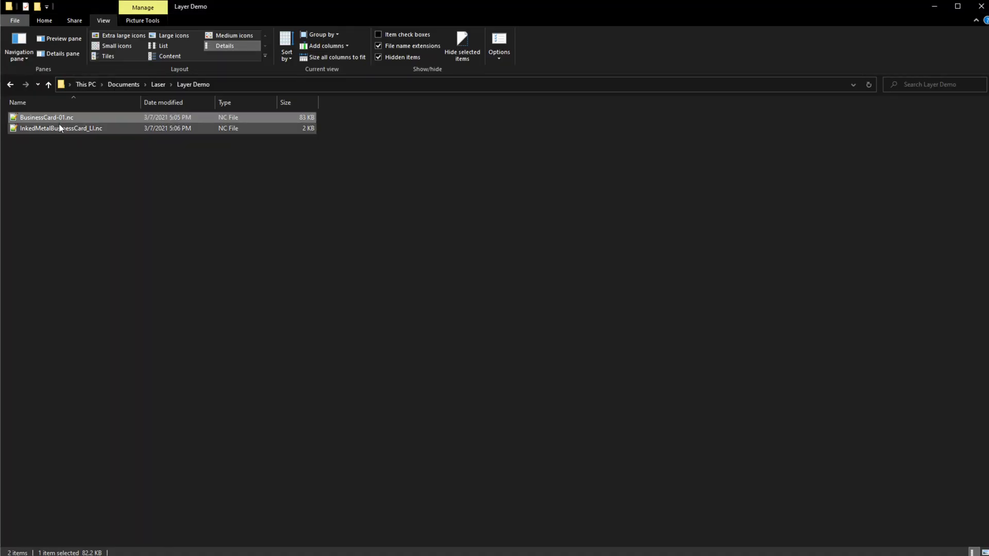
# Open InkedMetalBusinessCard_LI.nc as a second Notepad++ tab beside BusinessCard-01.nc
pyautogui.doubleClick(73, 133)
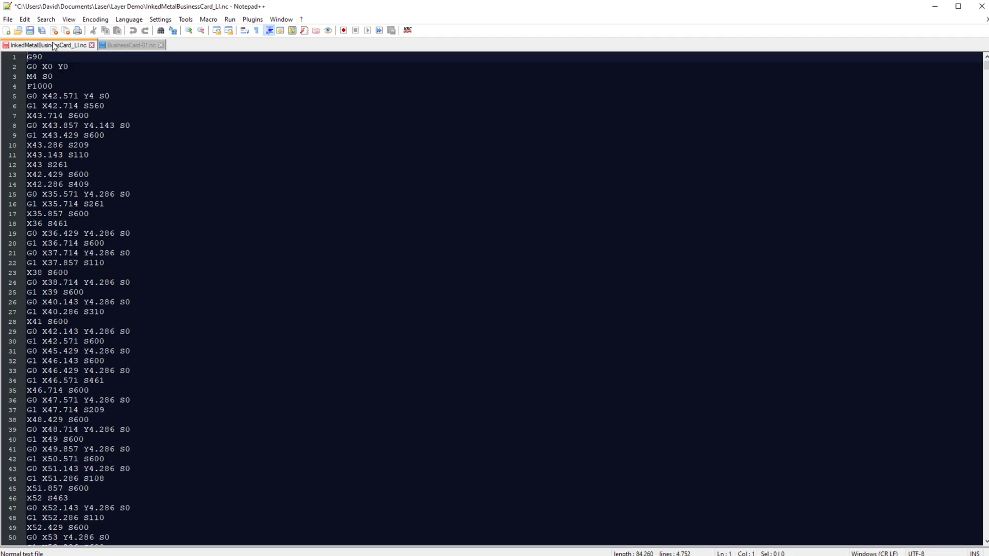
pyautogui.click(114, 46)
pyautogui.hotkey('ctrl', 'Tab')
# Select and copy all of the InkedMetalBusinessCard_LI.nc G-code
pyautogui.click(115, 45)
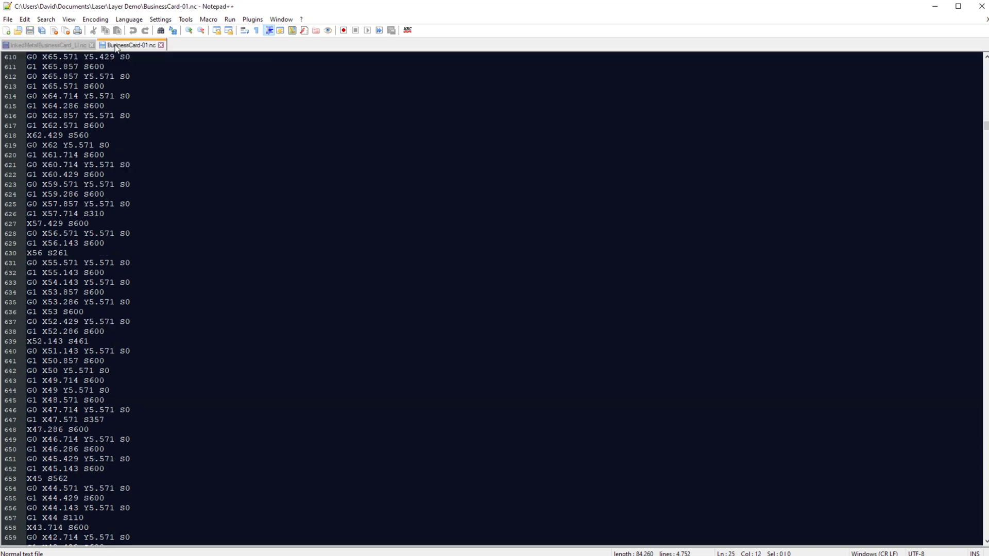
pyautogui.click(57, 47)
pyautogui.click(148, 116)
pyautogui.hotkey('ctrl', 'a')
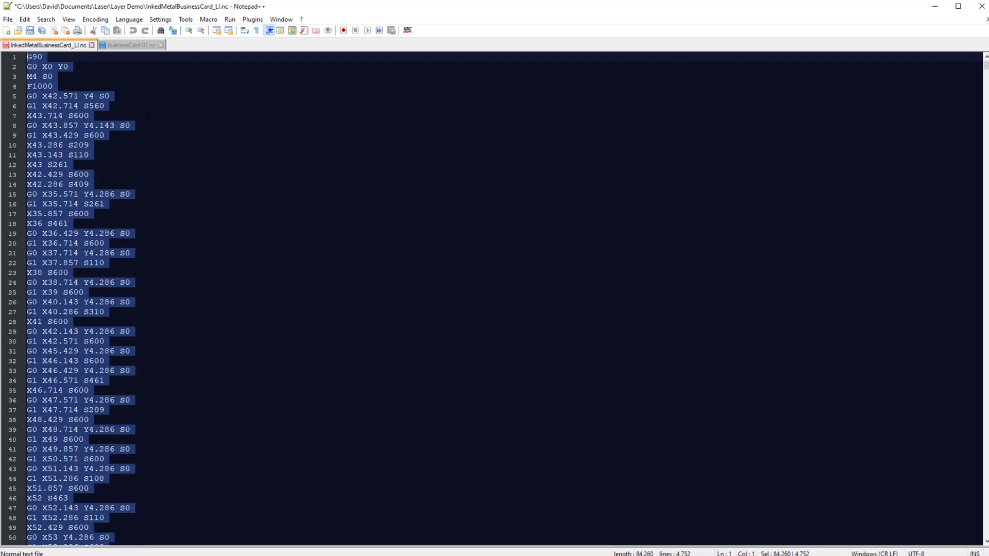
# Paste the copied G-code after the final line of BusinessCard-01.nc
pyautogui.click(124, 45)
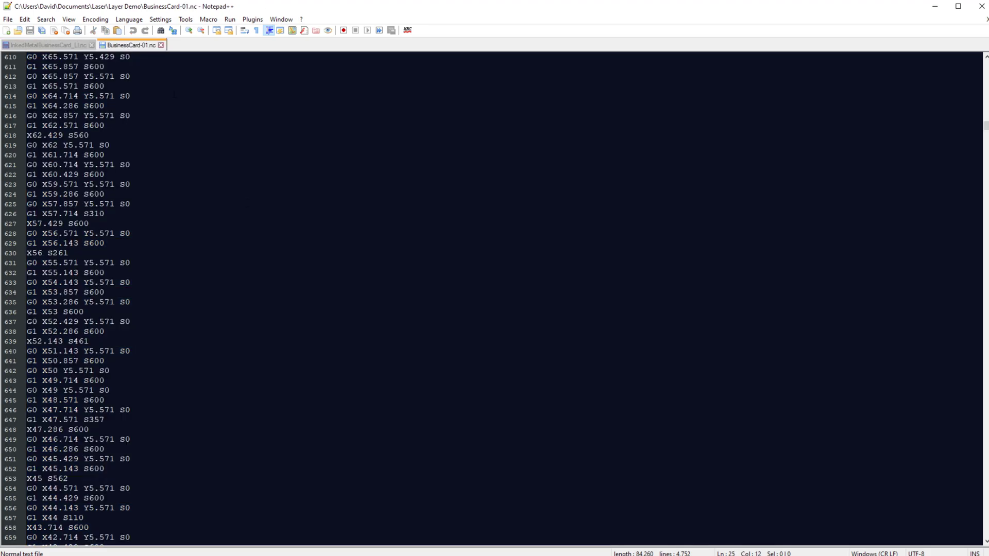
pyautogui.scroll(-20, 267, 273)
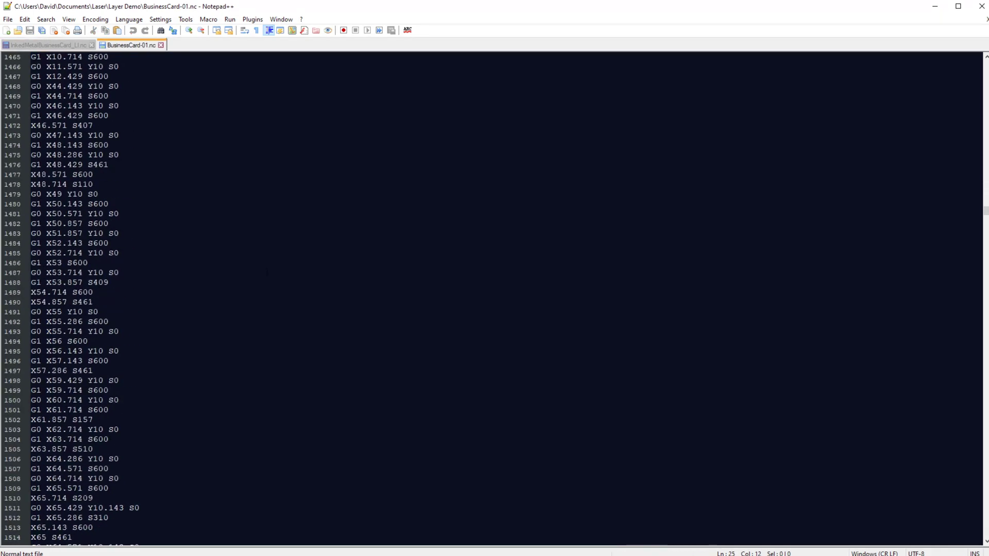
pyautogui.scroll(-20, 267, 273)
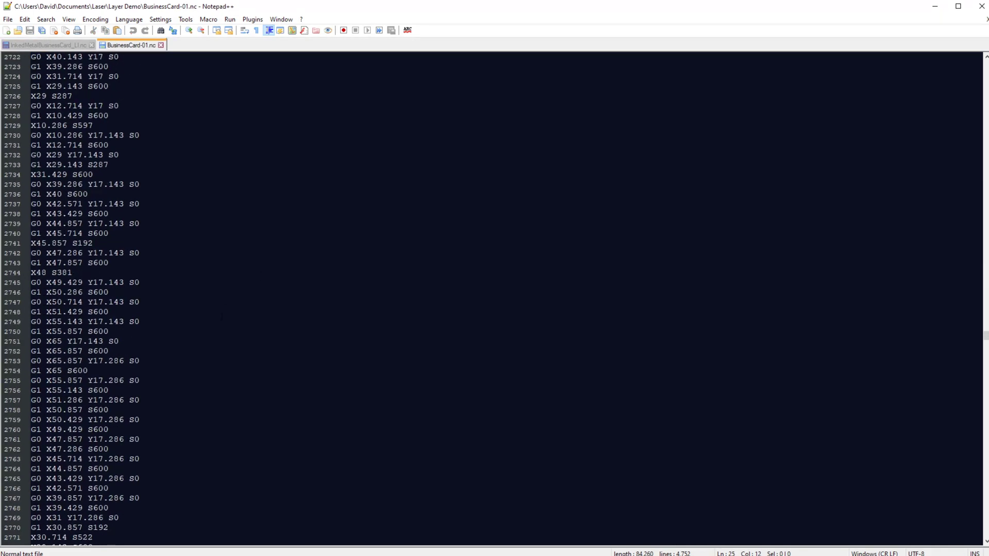
pyautogui.scroll(-20, 204, 340)
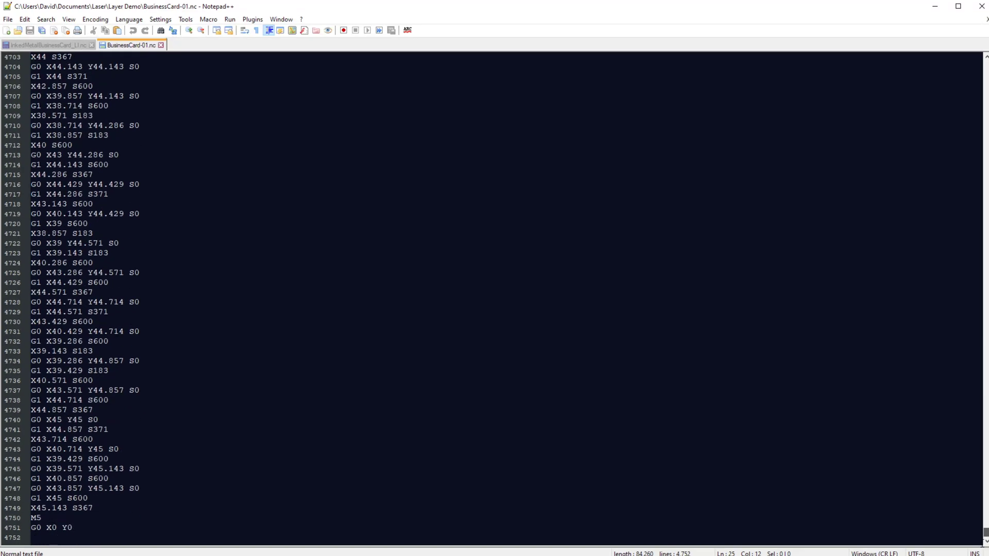
pyautogui.click(55, 538)
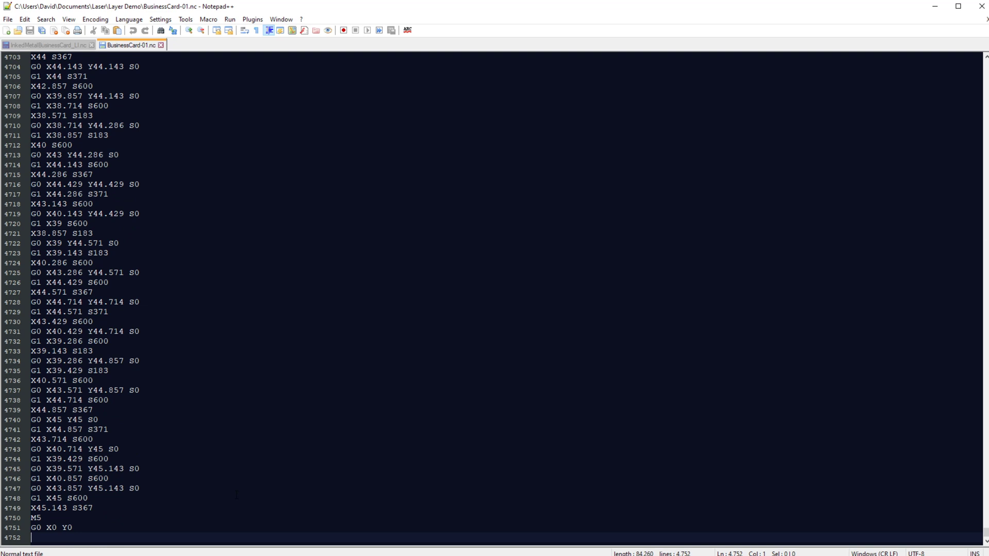
pyautogui.hotkey('ctrl', 'v')
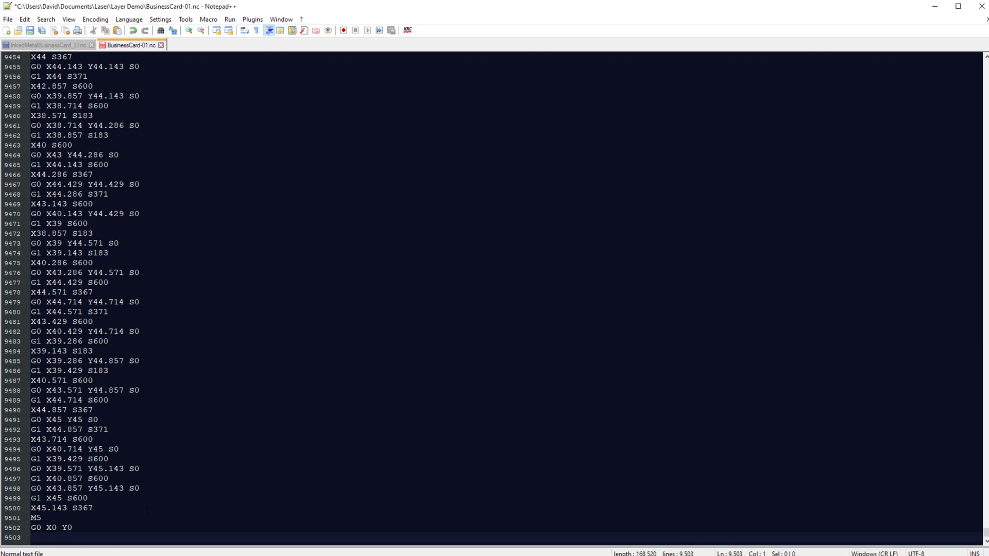
# Save the merged BusinessCard-01.nc, close Notepad++ without saving the other file, and confirm 165 KB
pyautogui.scroll(6, 24, 64)
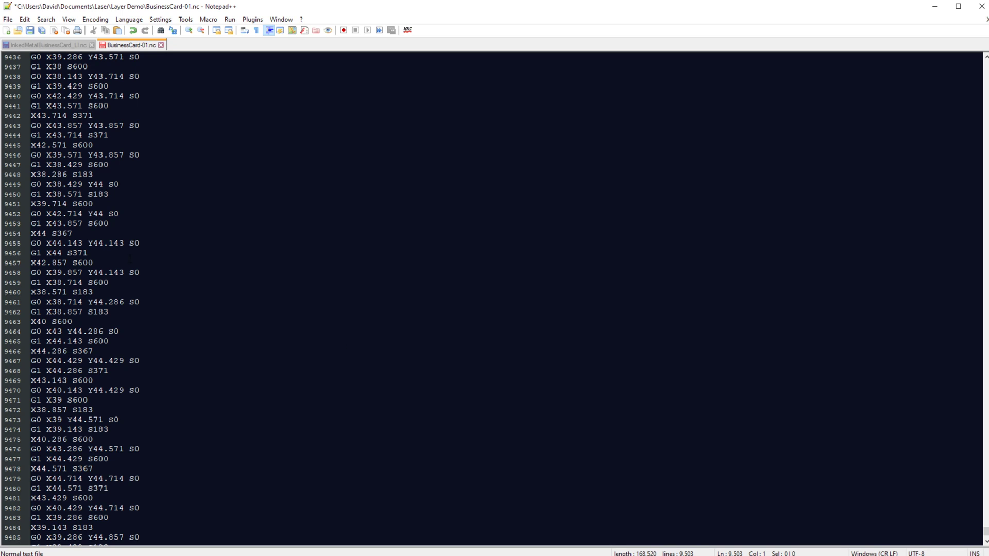
pyautogui.hotkey('ctrl', 's')
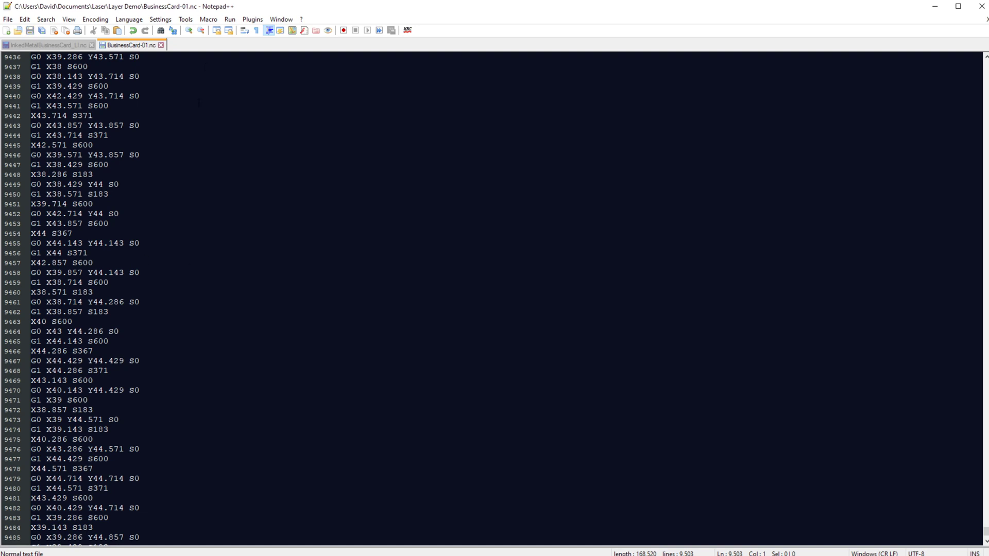
pyautogui.click(980, 9)
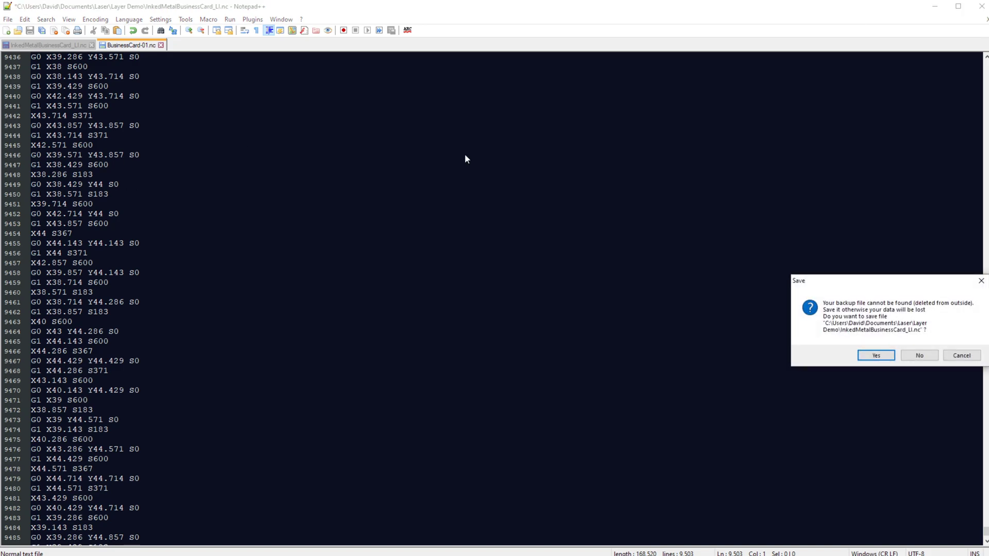
pyautogui.click(918, 355)
pyautogui.click(70, 117)
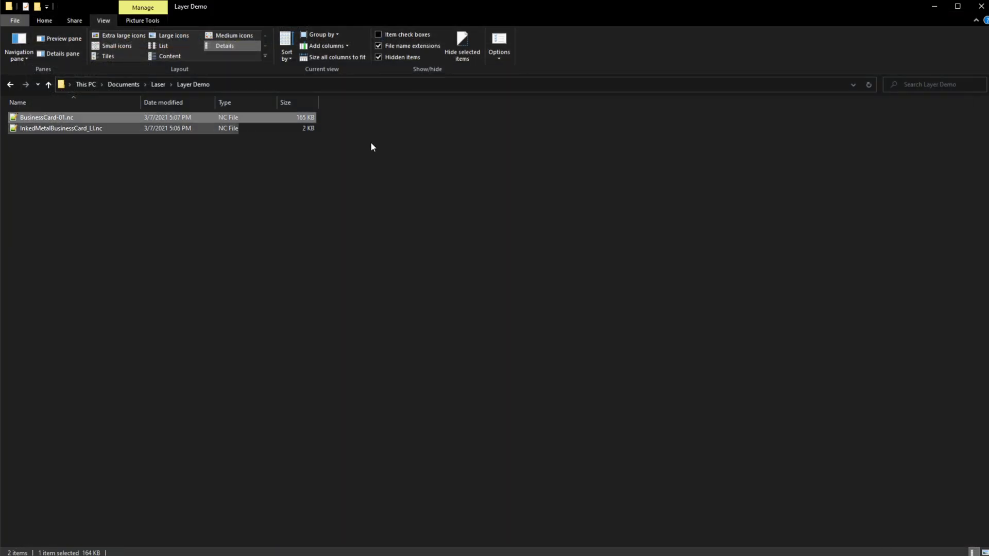